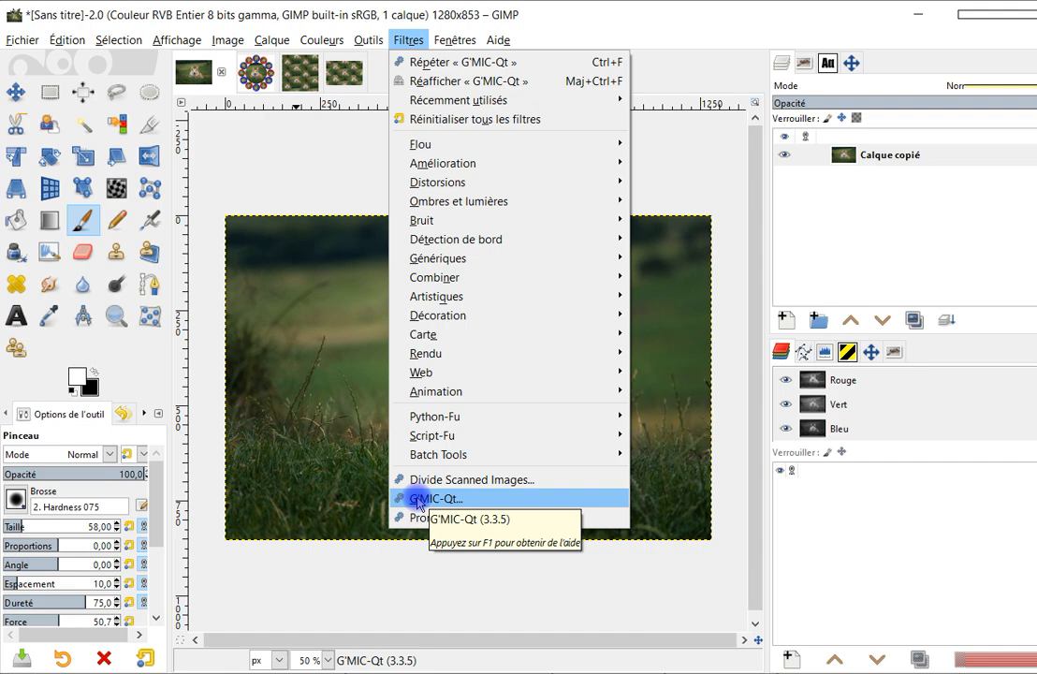
# Step: Open the G'MIC-Qt filter collection, choose the Array [Mirrored] filter and reset its parameters to defaults
pyautogui.click(419, 499)
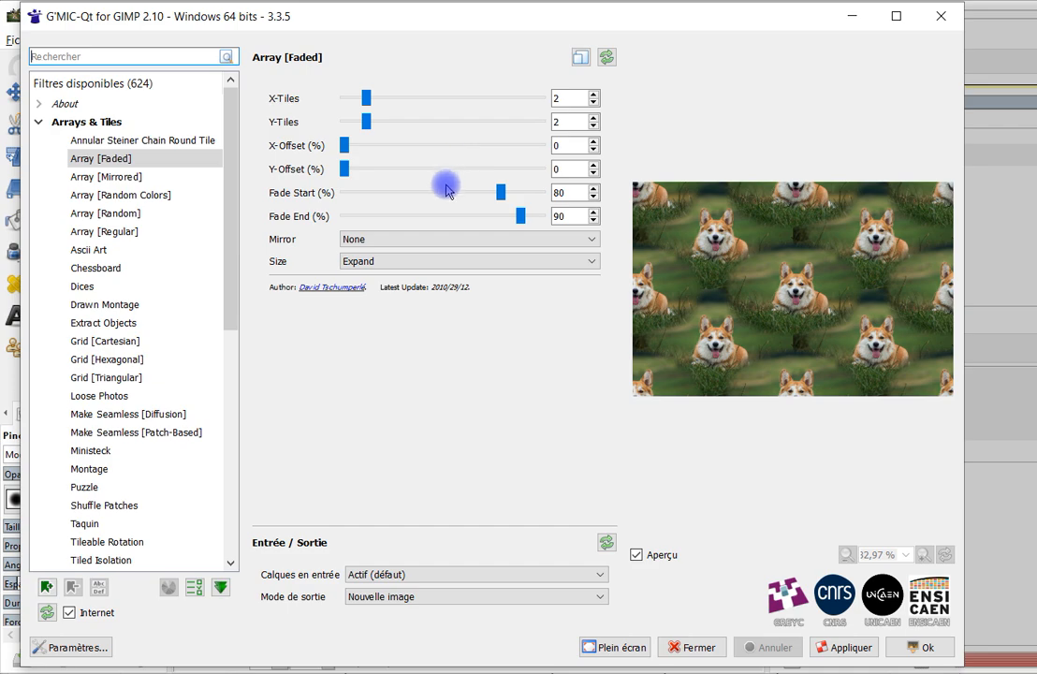
pyautogui.click(80, 177)
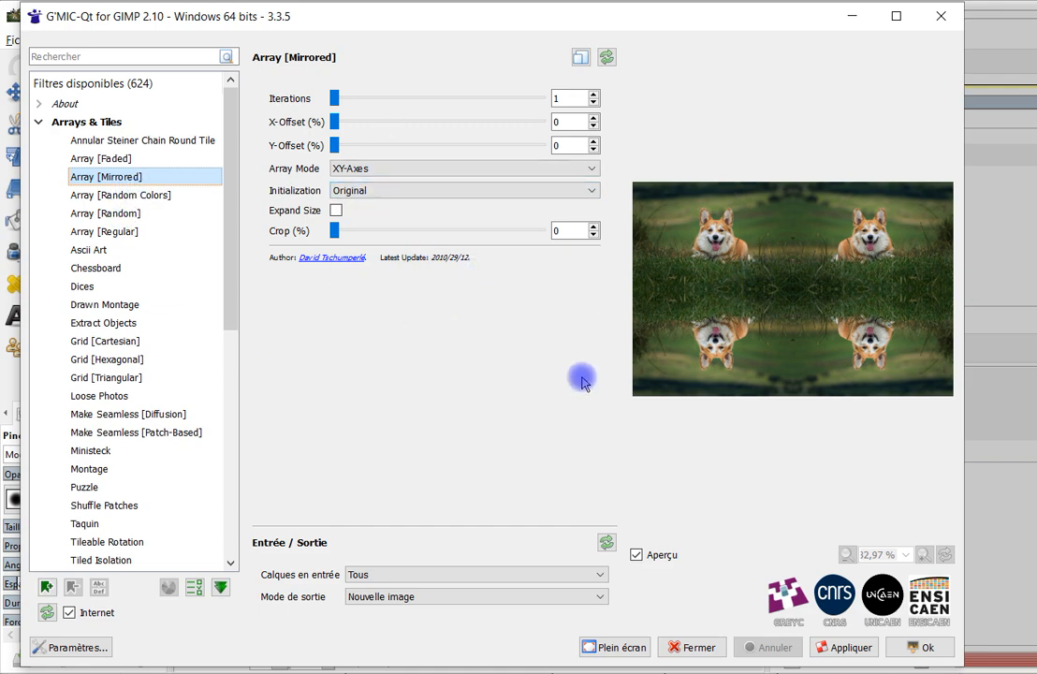
pyautogui.click(608, 57)
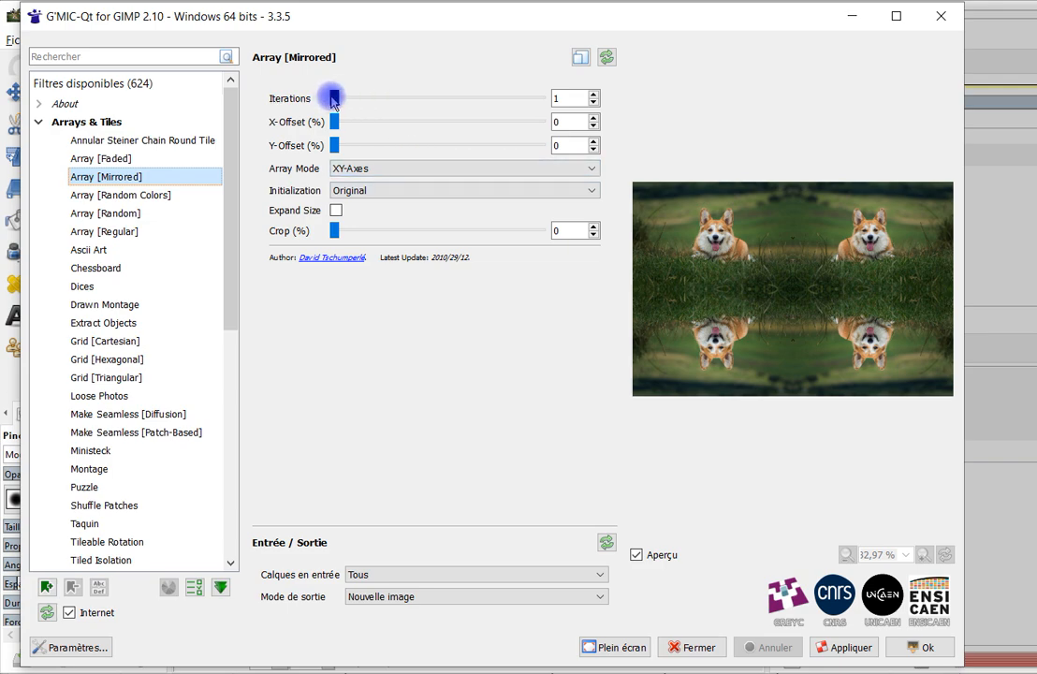
# Step: Try the mirrored array with 2 iterations, return to 1, and set the X-Offset to 11.4%
pyautogui.moveTo(334, 98); pyautogui.dragTo(353, 100)
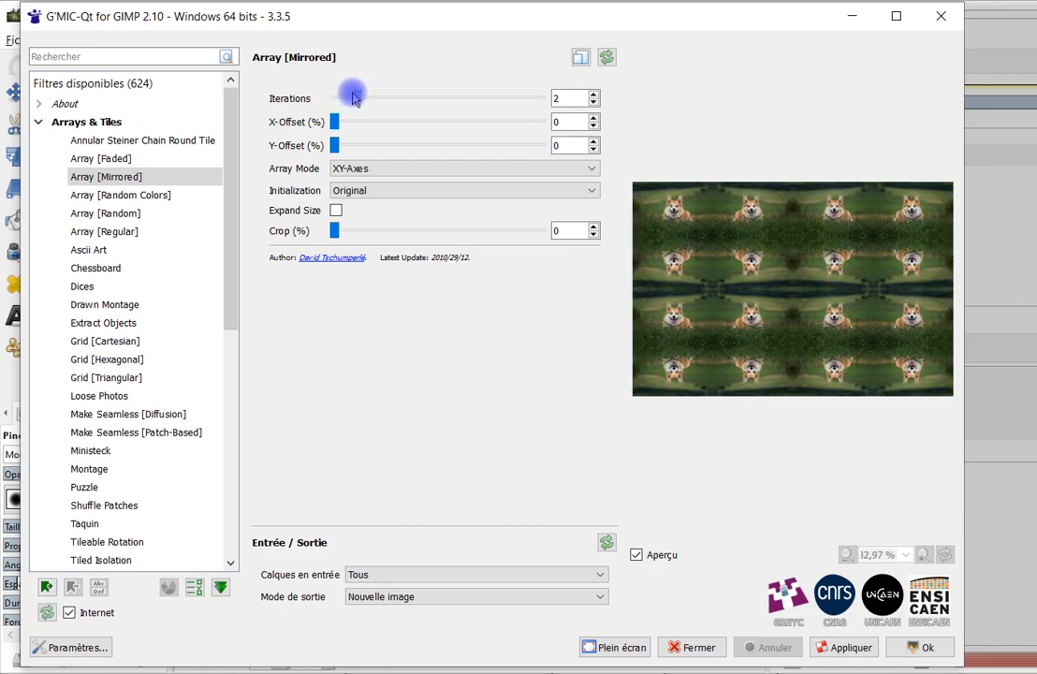
pyautogui.moveTo(355, 98); pyautogui.dragTo(307, 88)
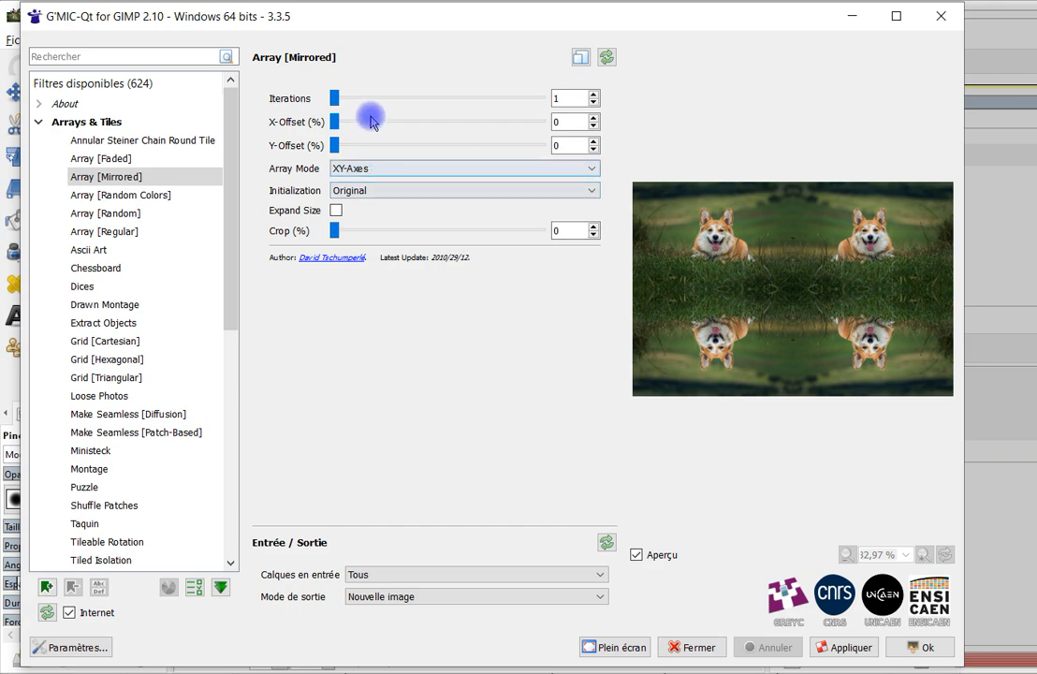
pyautogui.moveTo(337, 128)
pyautogui.mouseDown()
pyautogui.moveTo(358, 122)
pyautogui.moveTo(335, 145)
pyautogui.moveTo(412, 148)
pyautogui.moveTo(415, 157)
pyautogui.moveTo(436, 146)
pyautogui.moveTo(352, 139)
pyautogui.mouseUp()
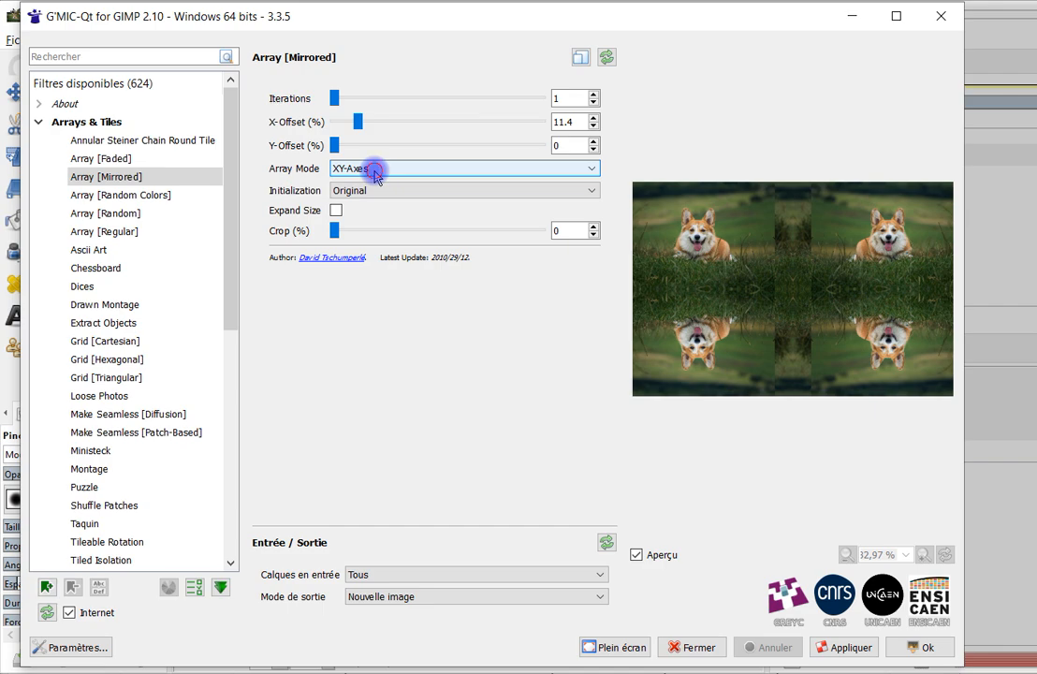
# Step: Preview the mirrored array in the X-Axis, Y-Axis and XY-Axes array modes in turn
pyautogui.click(376, 173)
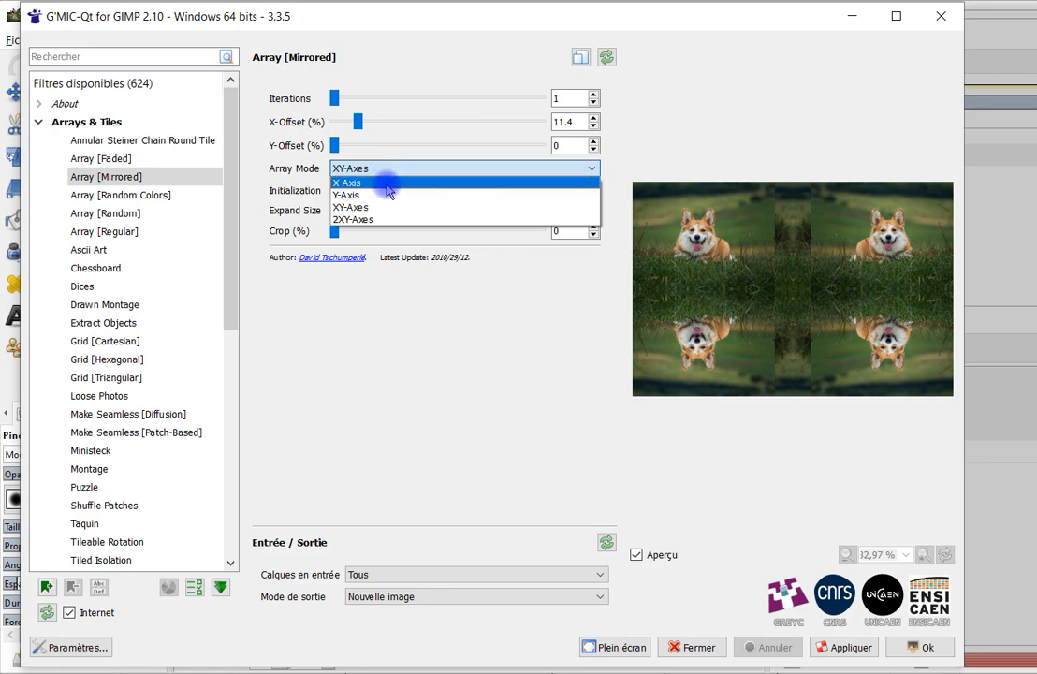
pyautogui.click(388, 184)
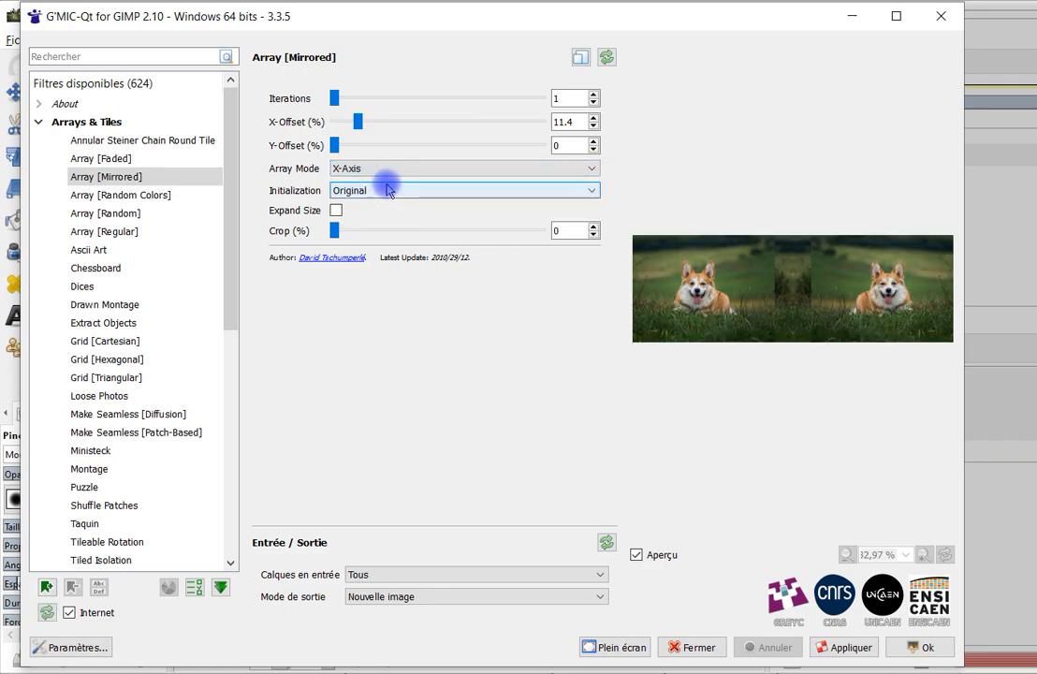
pyautogui.click(386, 170)
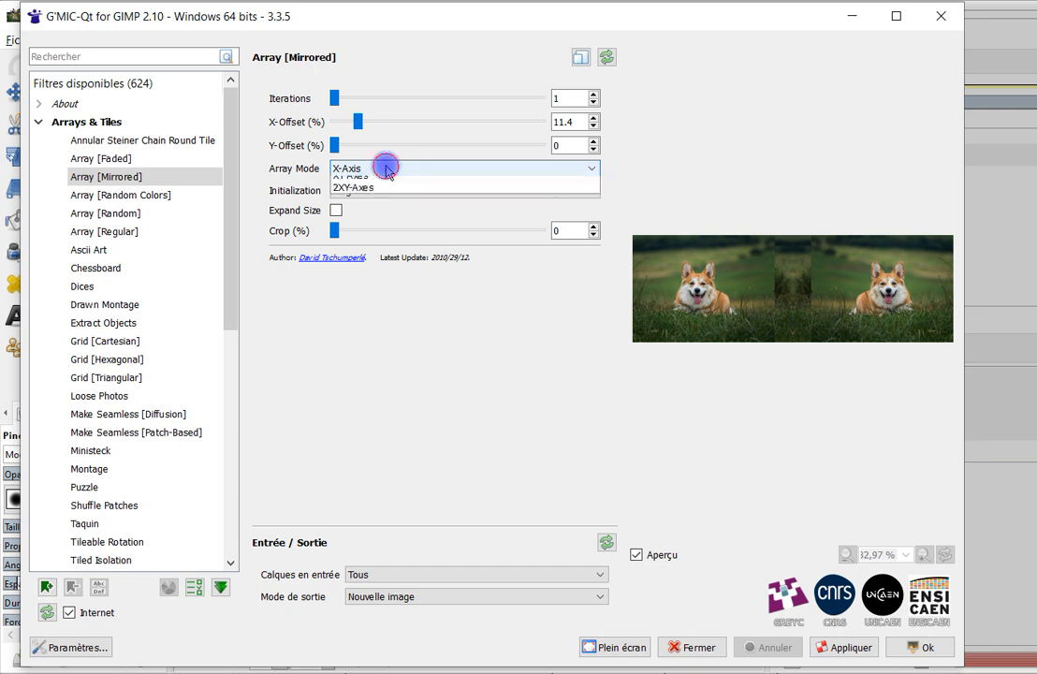
pyautogui.click(379, 193)
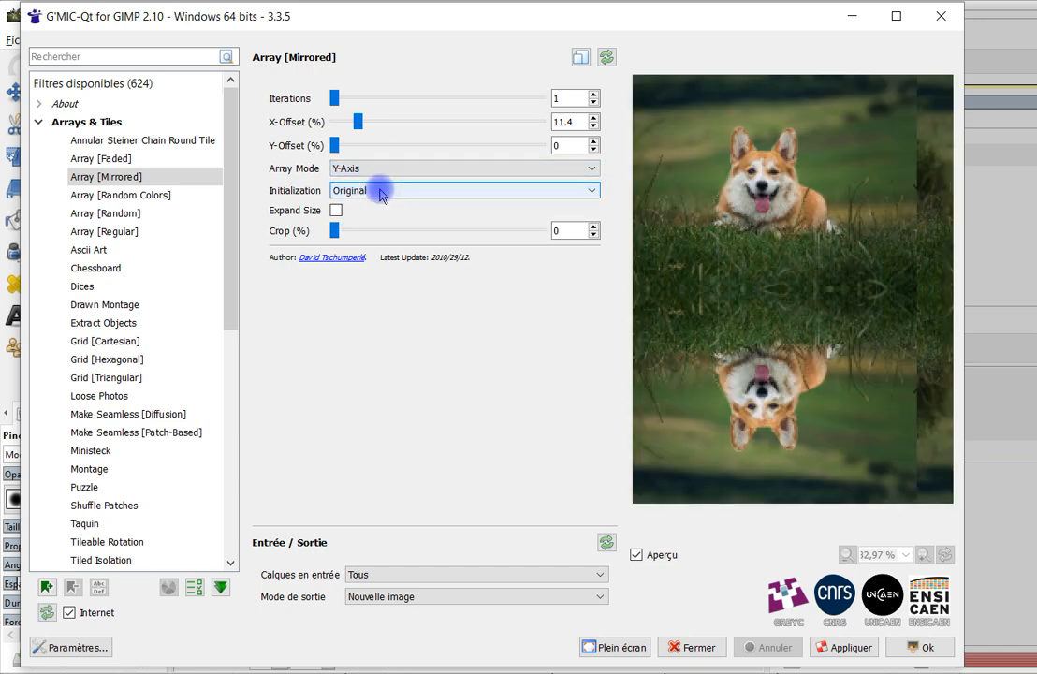
pyautogui.click(382, 171)
pyautogui.click(382, 169)
pyautogui.click(381, 168)
pyautogui.click(381, 210)
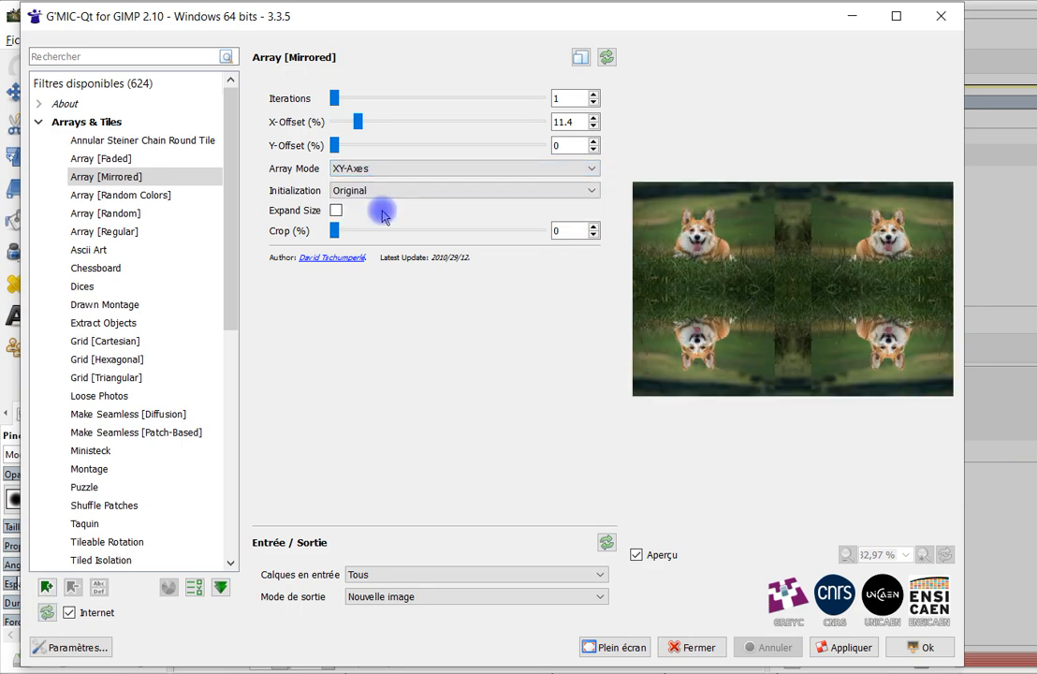
# Step: Try the 2XY-Axes array mode and reset all parameters of the mirrored array
pyautogui.click(384, 168)
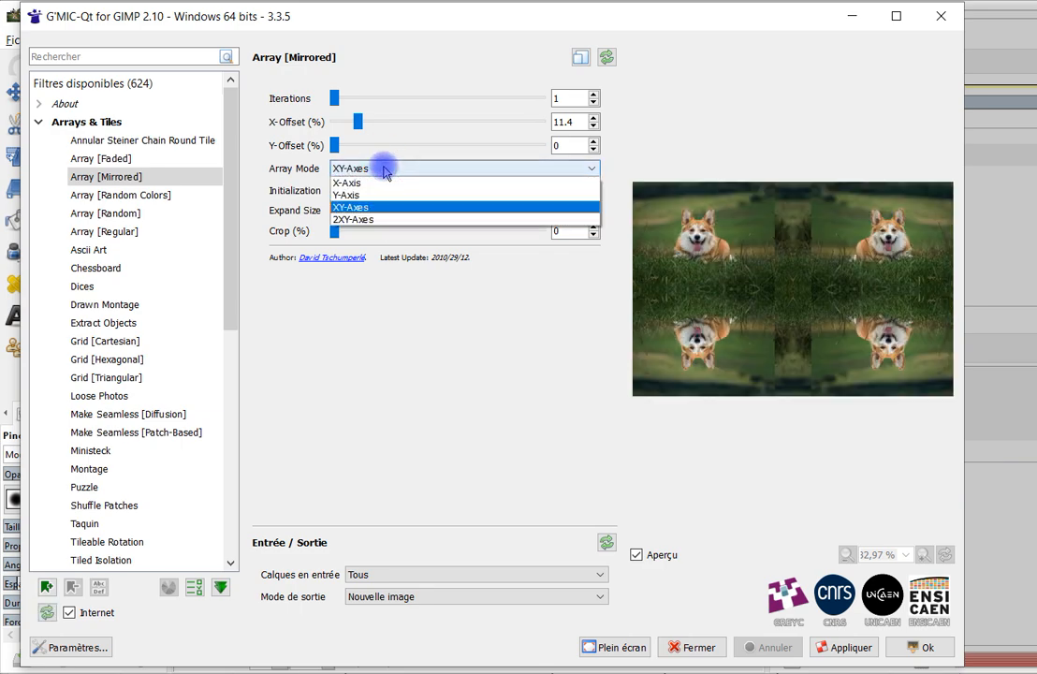
pyautogui.click(381, 221)
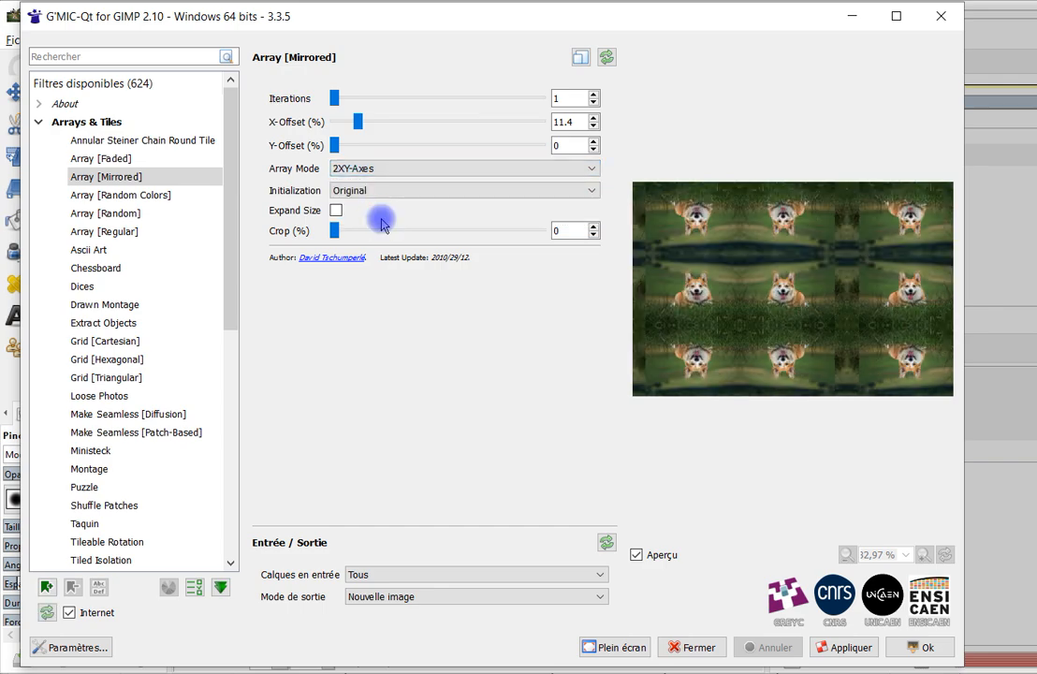
pyautogui.click(615, 57)
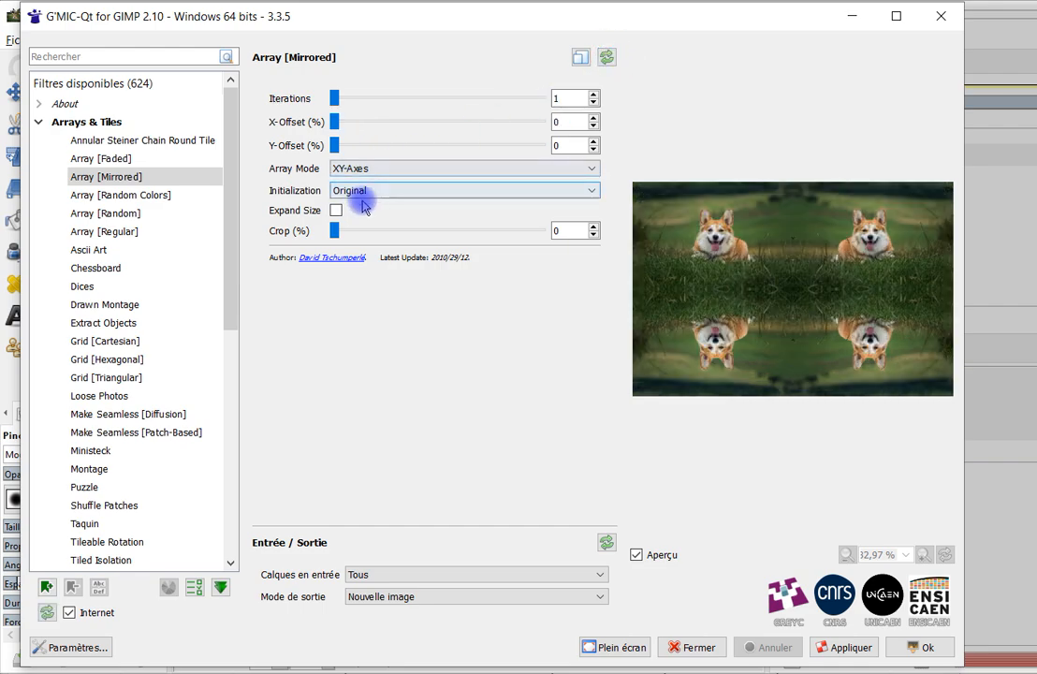
# Step: Set the array mode to 2XY-Axes and preview the Mirror X and Mirror Y initializations
pyautogui.click(386, 174)
pyautogui.click(383, 219)
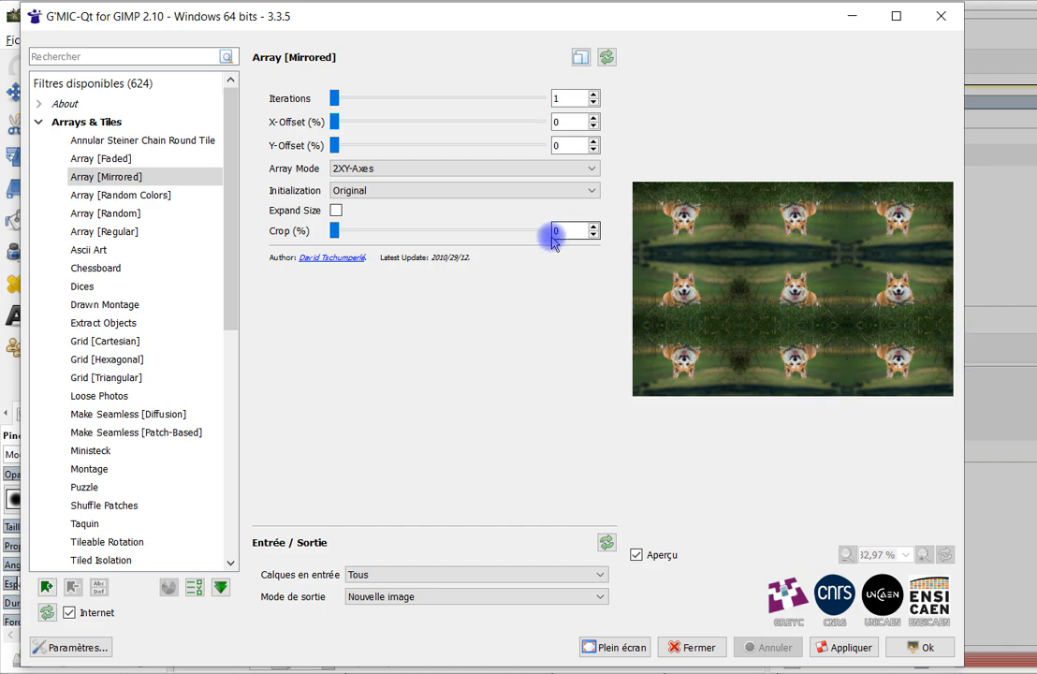
pyautogui.click(410, 193)
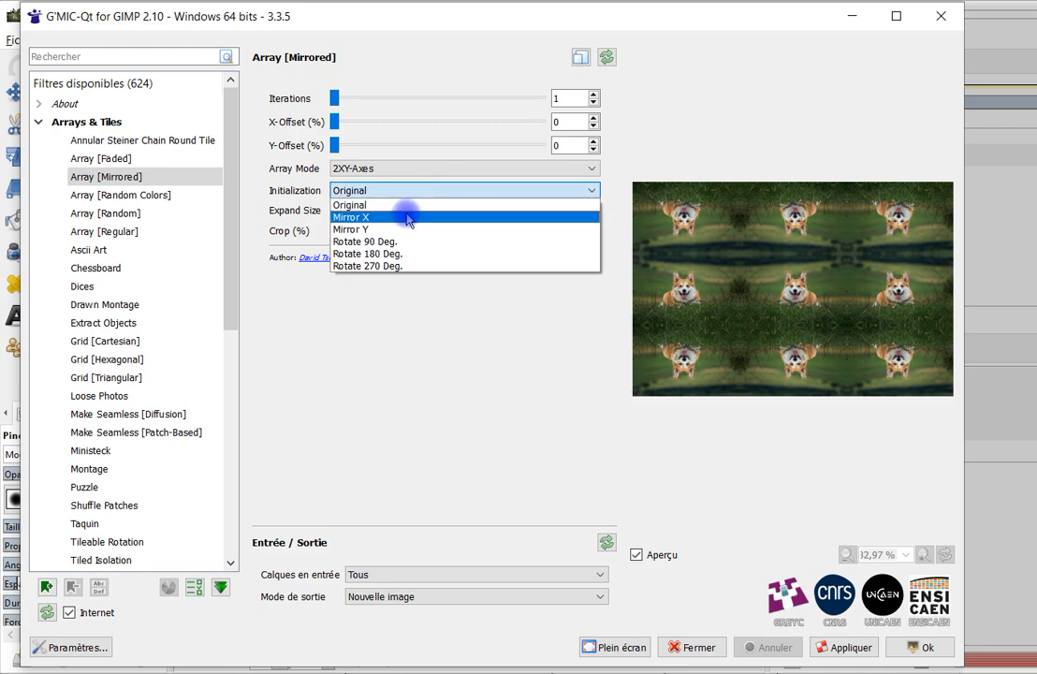
pyautogui.click(495, 218)
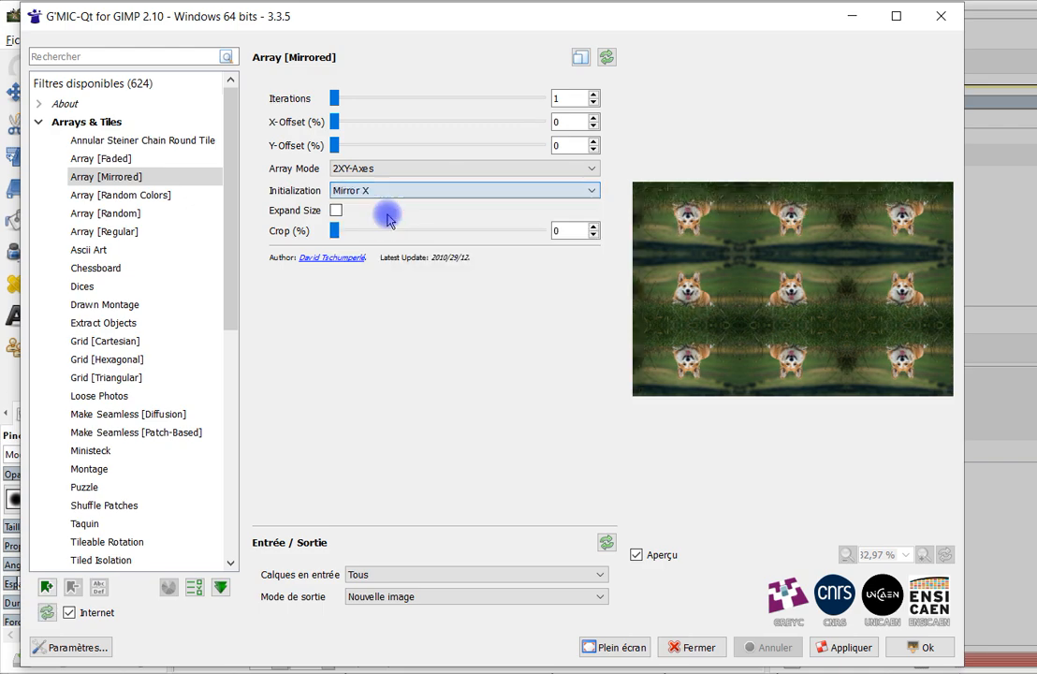
pyautogui.click(410, 195)
pyautogui.click(404, 231)
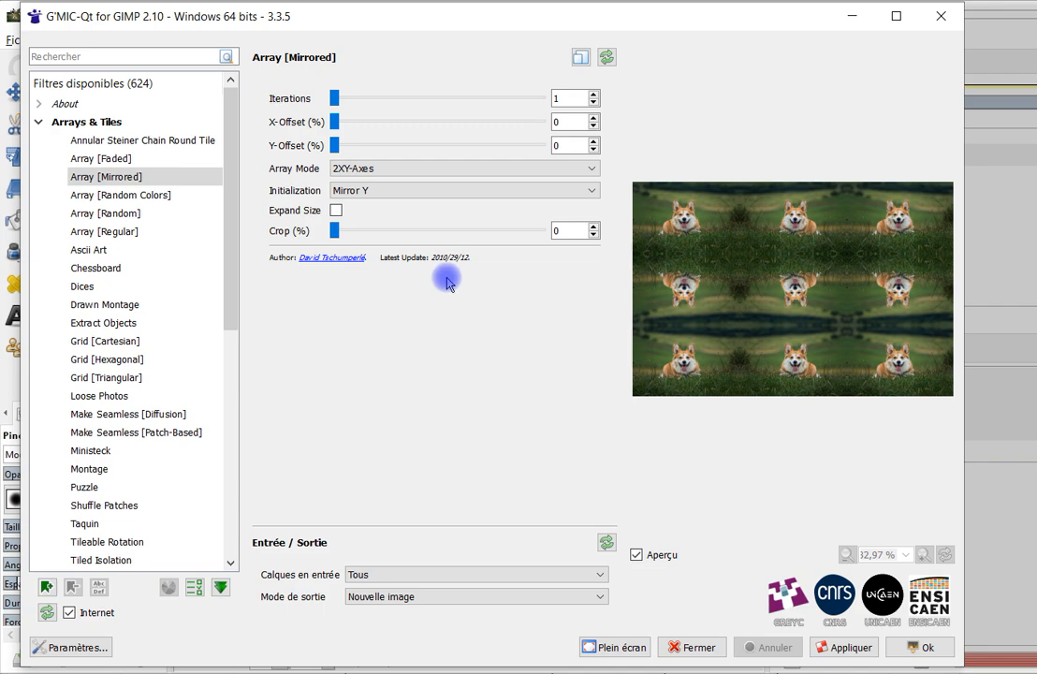
# Step: Preview the Rotate 90 Deg., Rotate 180 Deg. and Rotate 270 Deg. initializations in turn
pyautogui.click(391, 190)
pyautogui.click(379, 241)
pyautogui.click(411, 191)
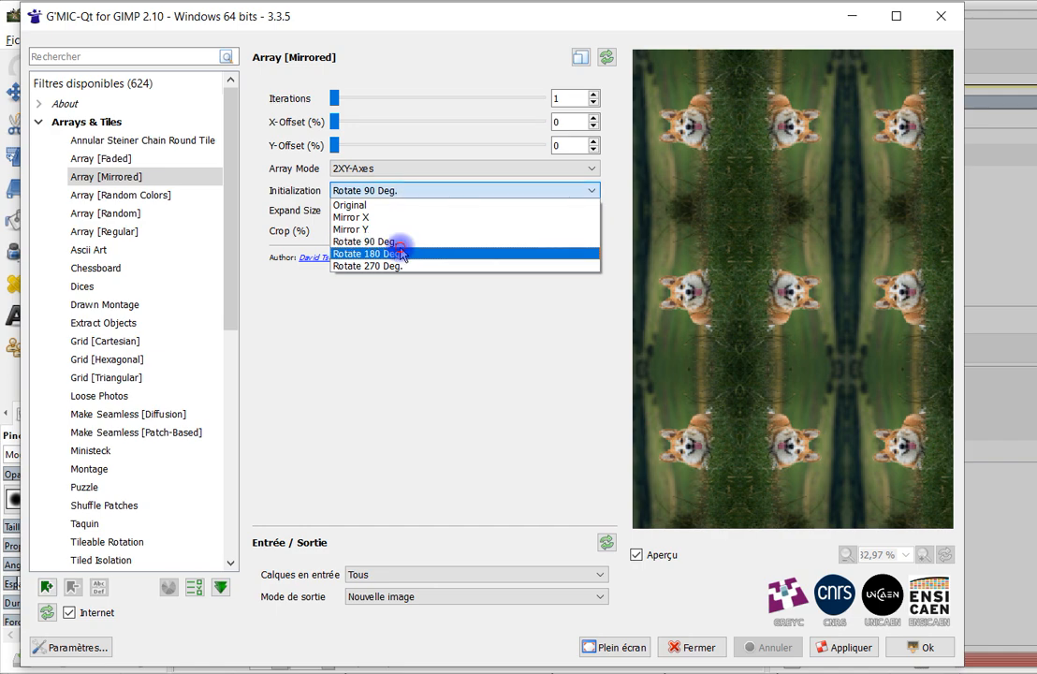
pyautogui.click(401, 254)
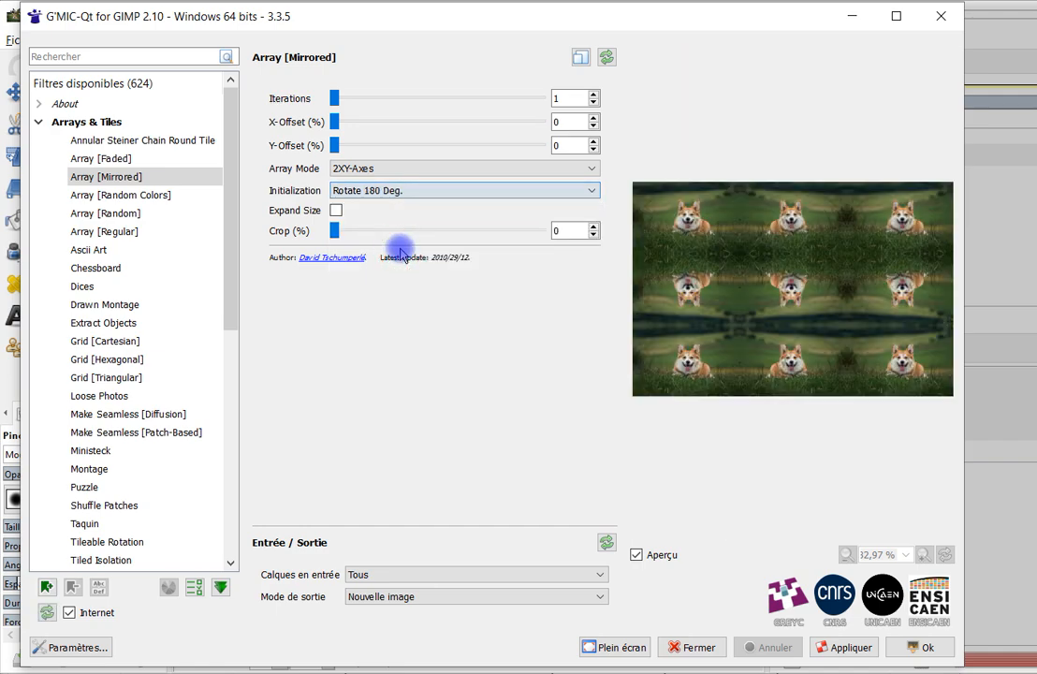
pyautogui.click(409, 201)
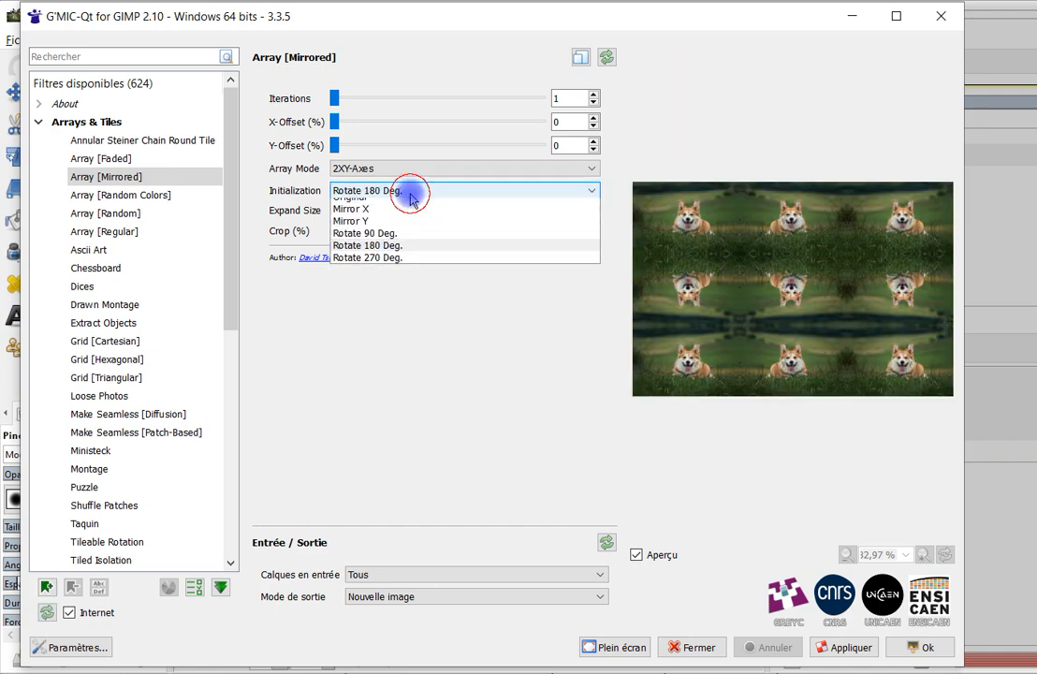
pyautogui.click(393, 266)
# Step: Compare the 90 and 270 degree rotations by alternating the initialization, ending on Rotate 90 Deg
pyautogui.click(394, 193)
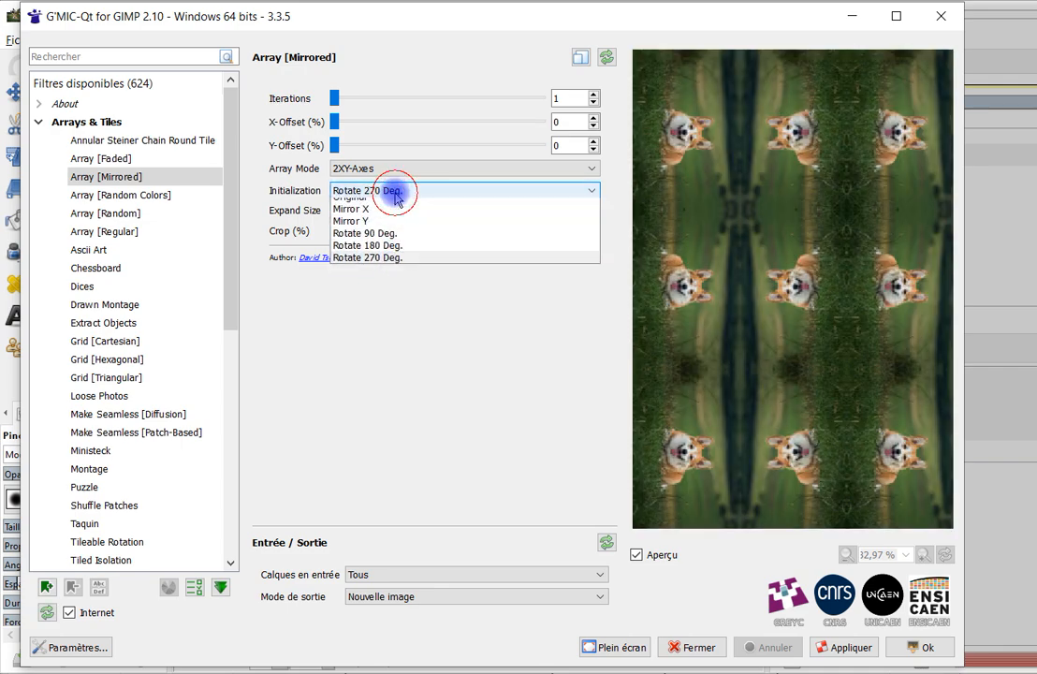
pyautogui.click(397, 240)
pyautogui.click(402, 192)
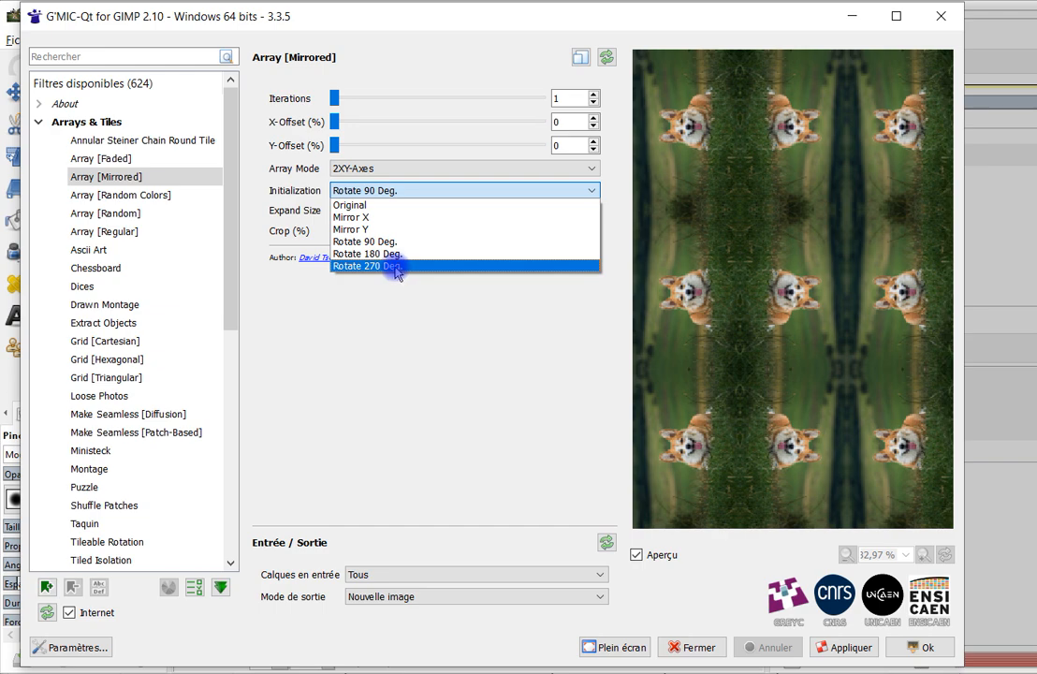
pyautogui.click(396, 268)
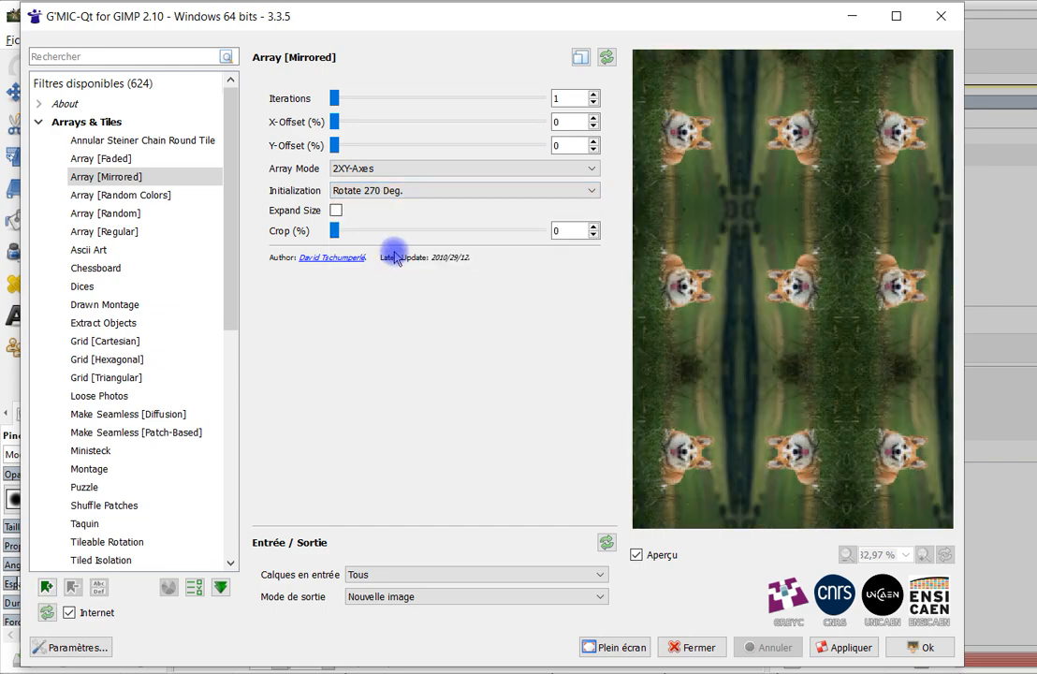
pyautogui.click(372, 195)
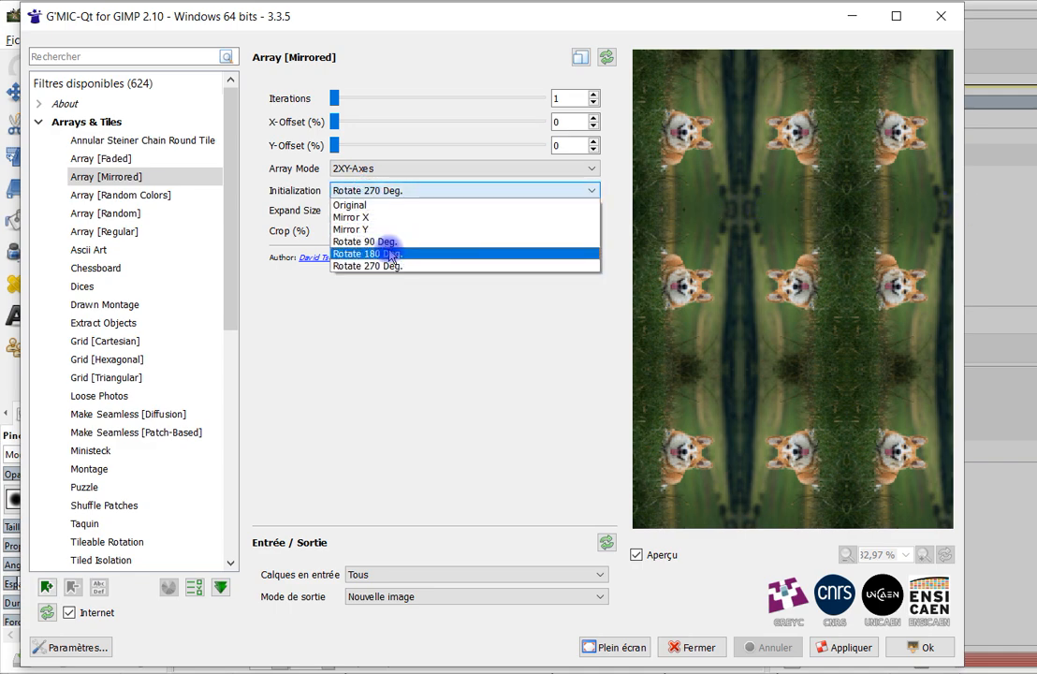
pyautogui.click(425, 243)
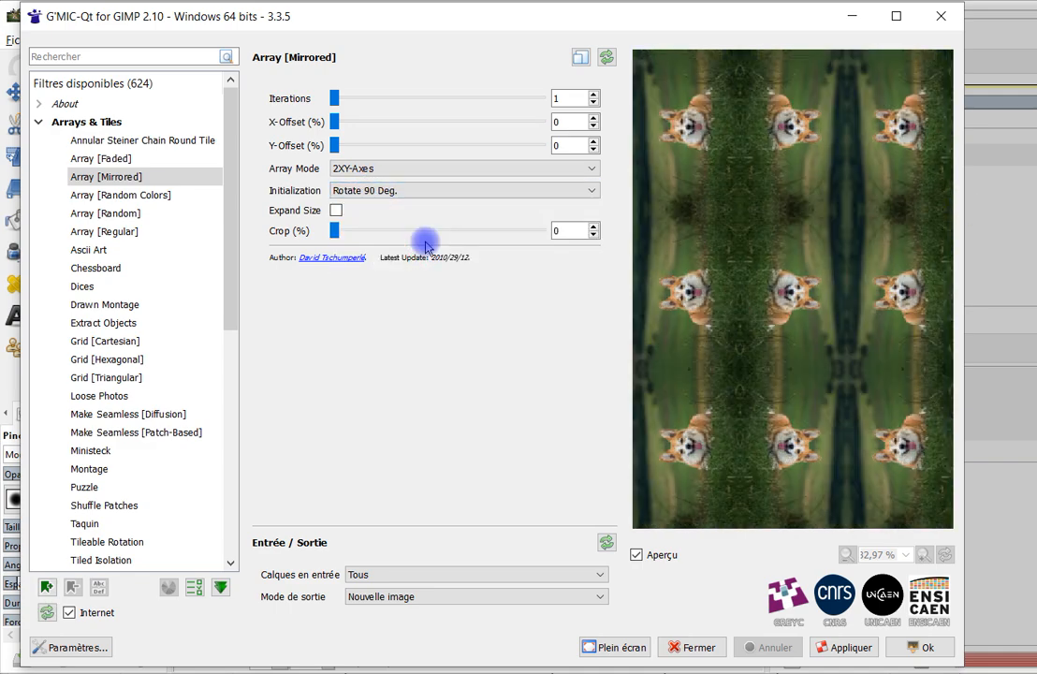
# Step: Enable Expand Size and return the initialization to Original
pyautogui.click(336, 211)
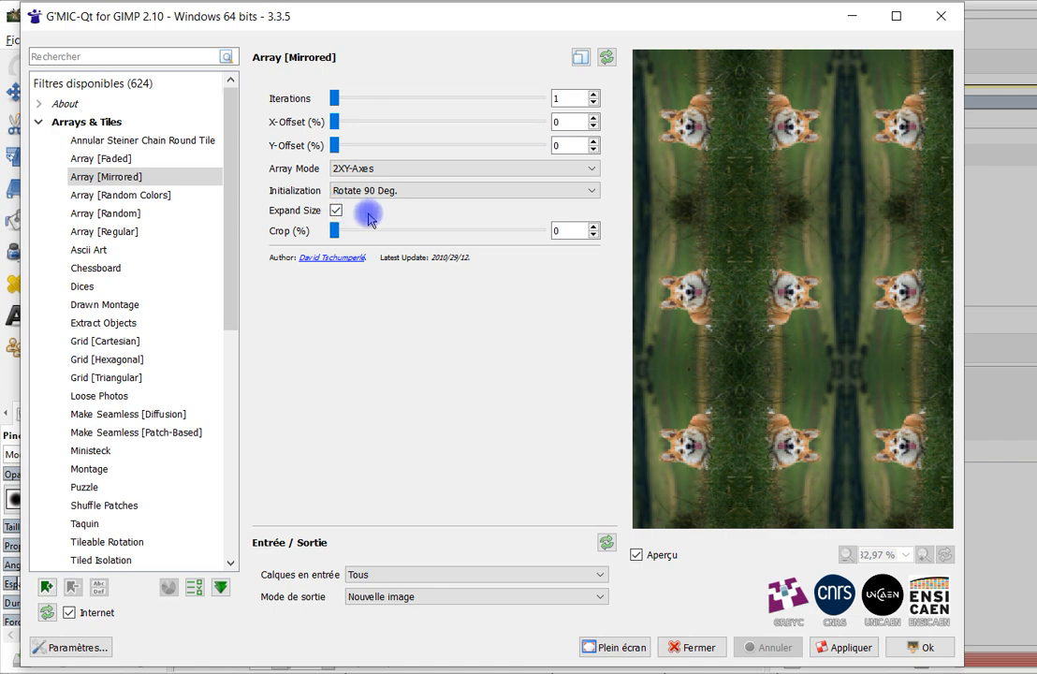
pyautogui.click(407, 191)
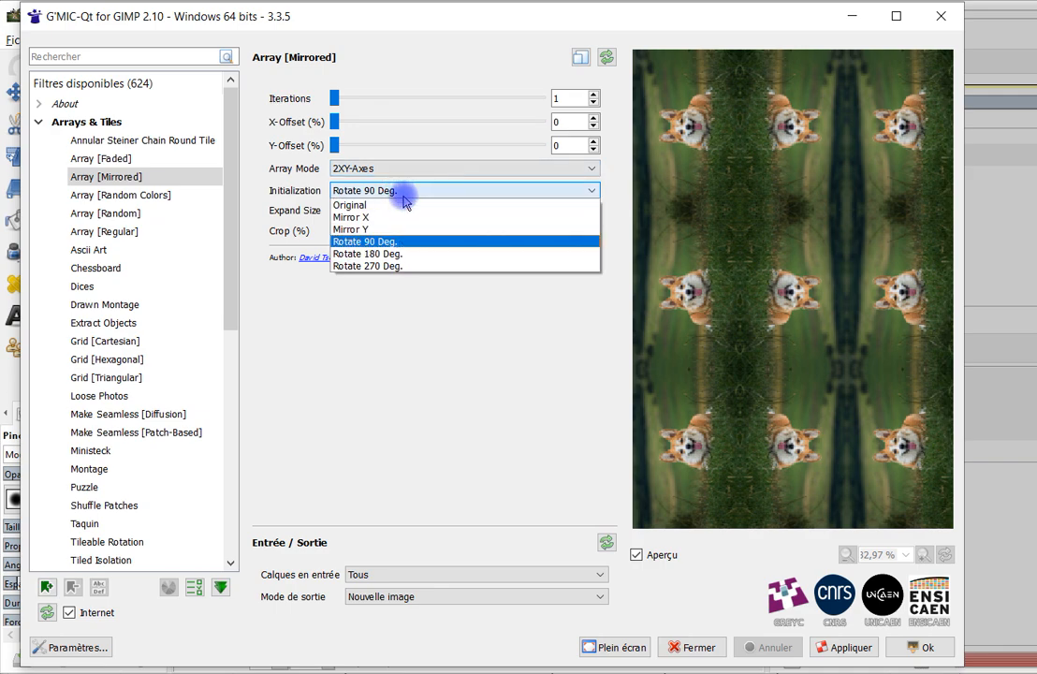
pyautogui.click(402, 205)
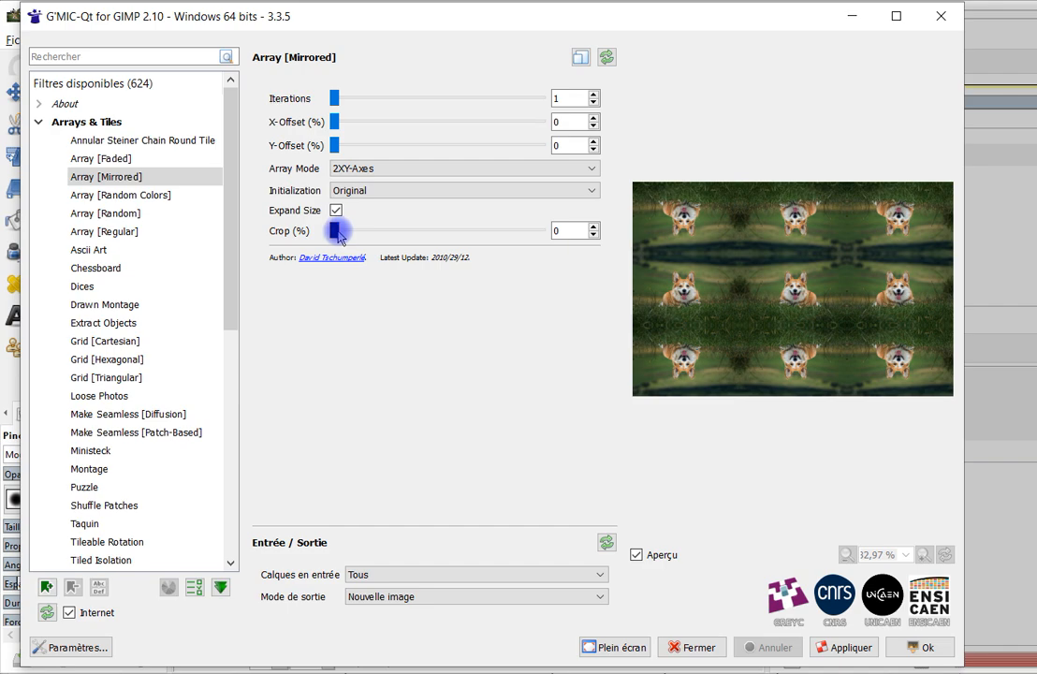
# Step: Set the crop to 51% and change the array mode to X-Axis and finally to Y-Axis
pyautogui.moveTo(381, 241); pyautogui.dragTo(447, 248)
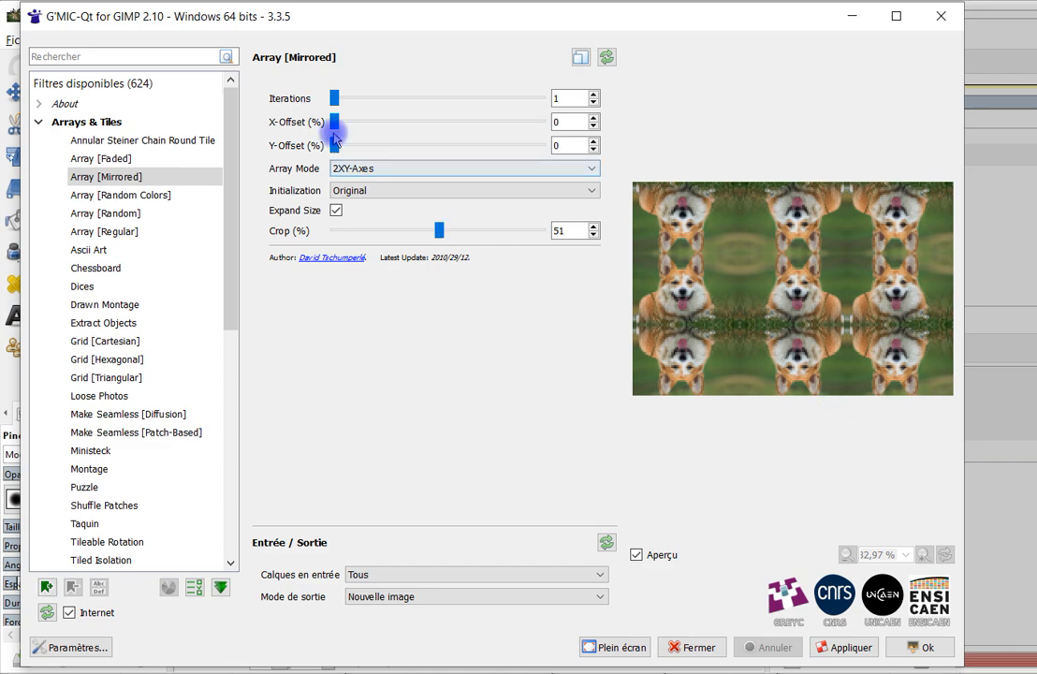
pyautogui.click(363, 170)
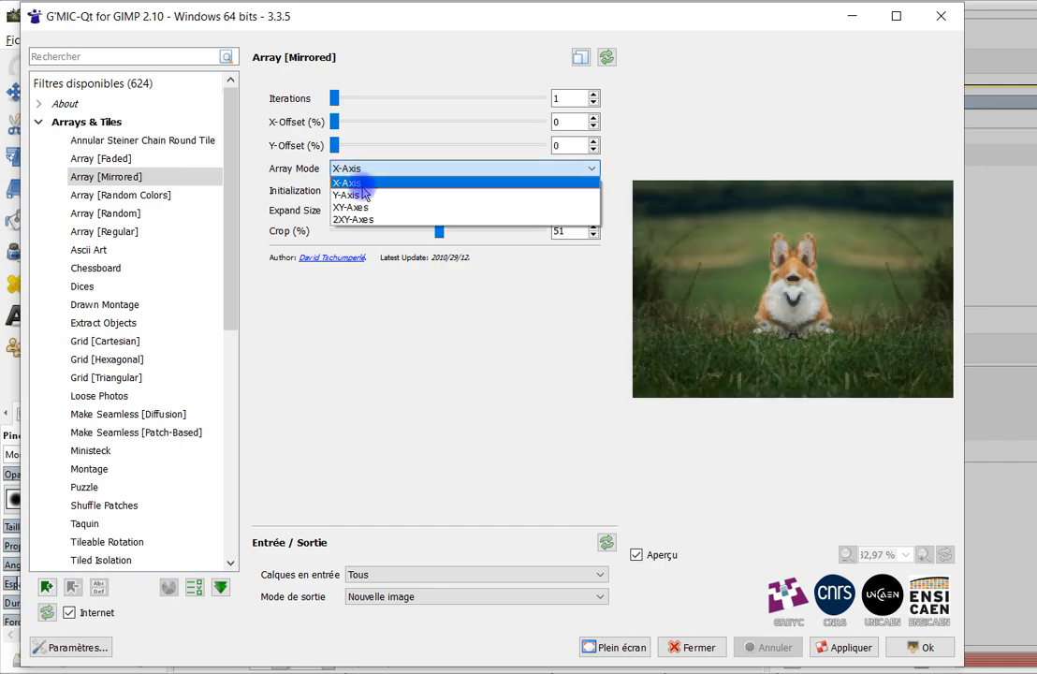
pyautogui.click(356, 194)
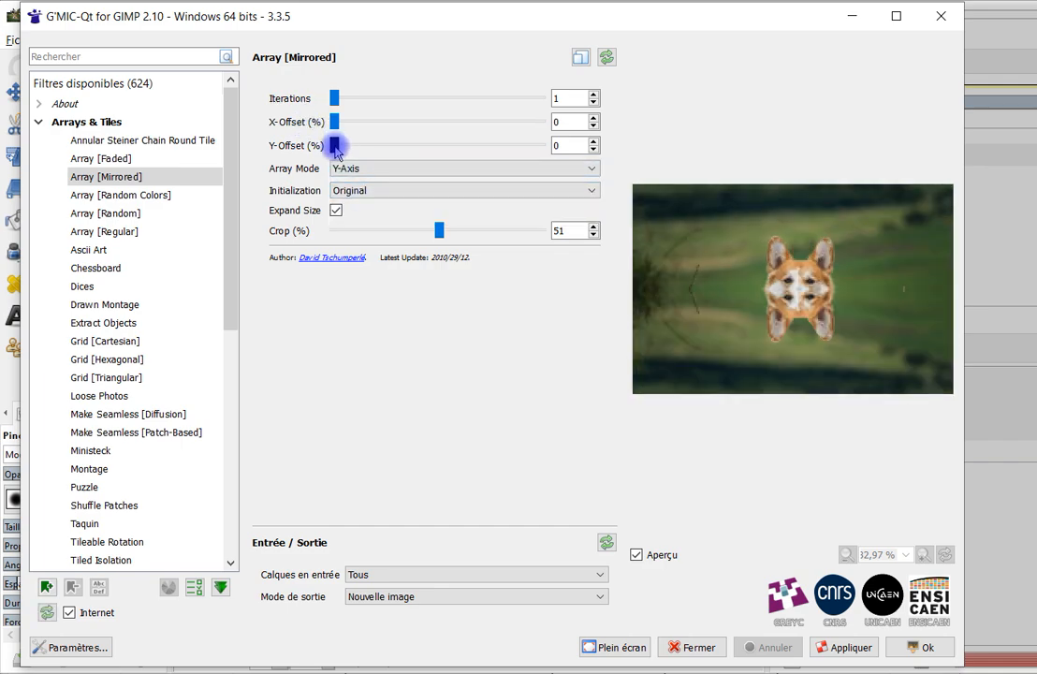
# Step: Try shifting the Y-Offset, return it to 0, and reduce the crop to 22%
pyautogui.moveTo(344, 152); pyautogui.dragTo(243, 157)
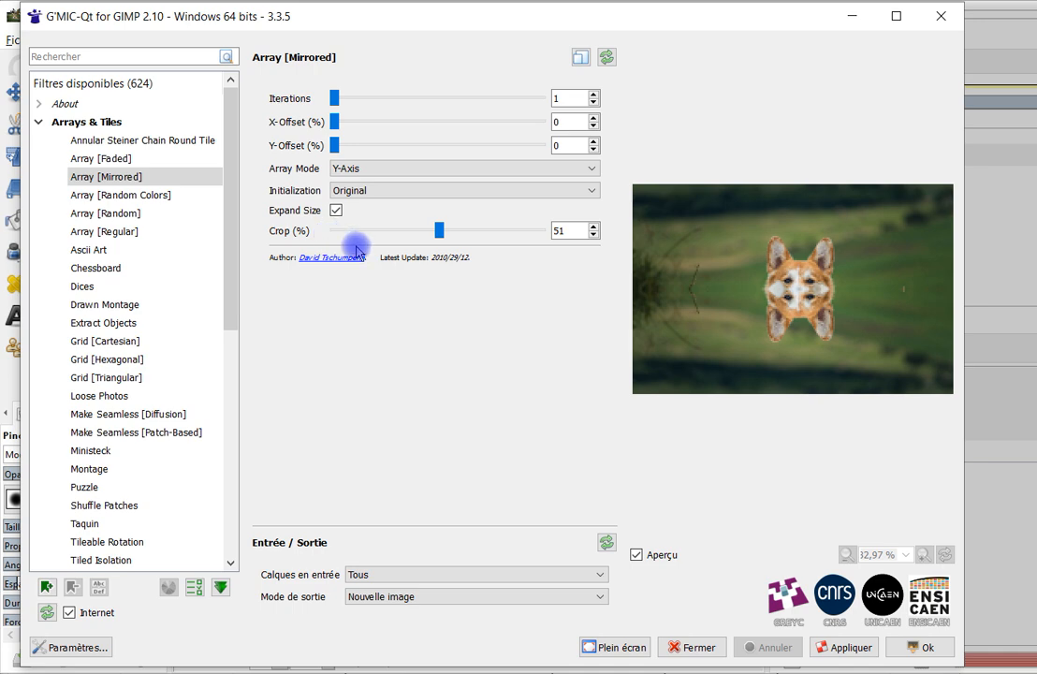
pyautogui.moveTo(415, 231); pyautogui.dragTo(427, 236)
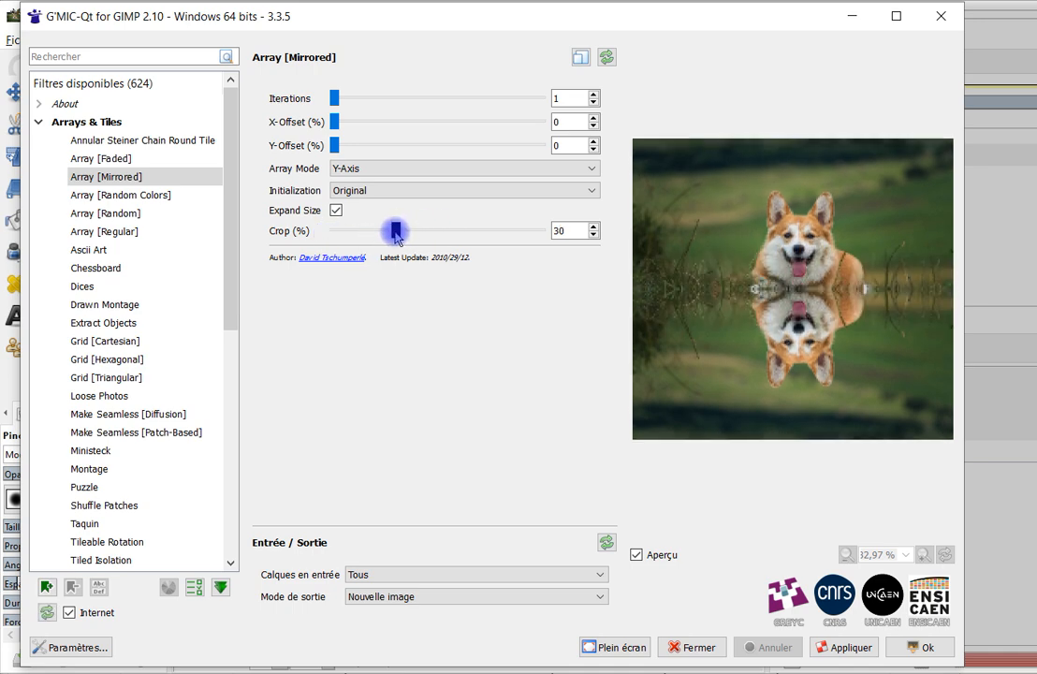
pyautogui.moveTo(391, 235); pyautogui.dragTo(379, 233)
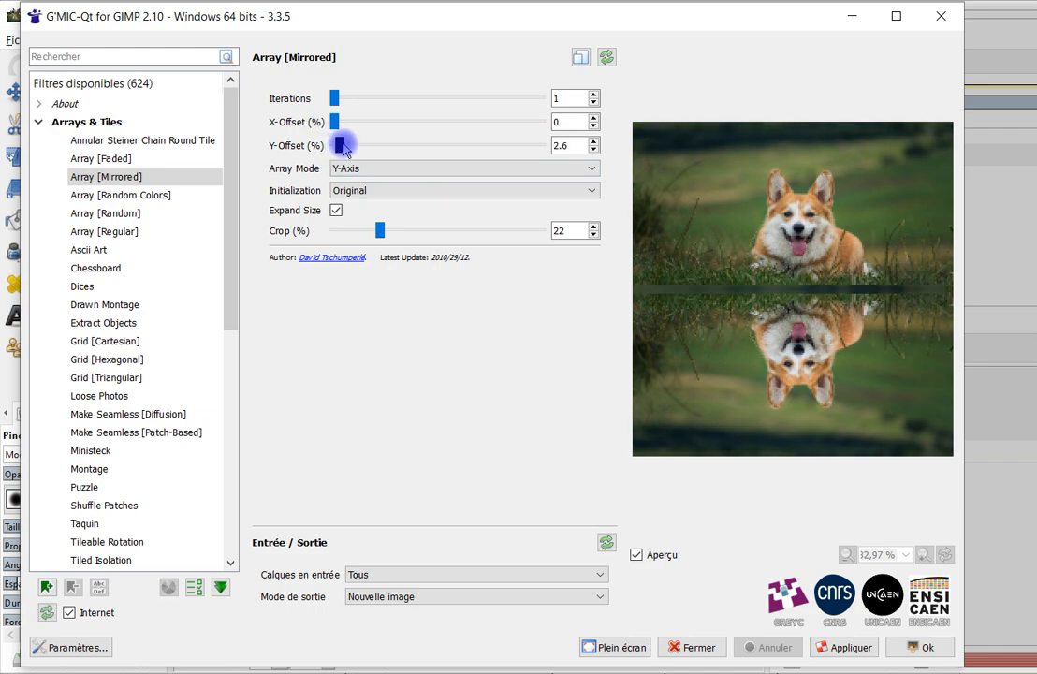
# Step: Reset the Y-Offset to 0 and preview the Mirror X and Mirror Y initializations
pyautogui.moveTo(360, 148); pyautogui.dragTo(261, 143)
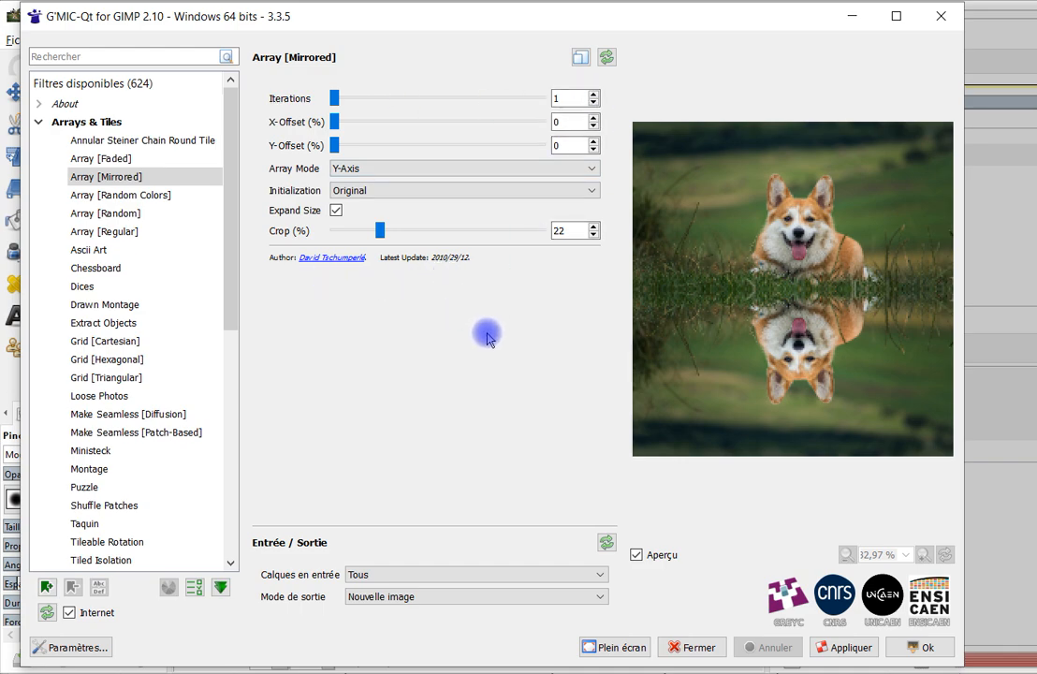
pyautogui.click(356, 197)
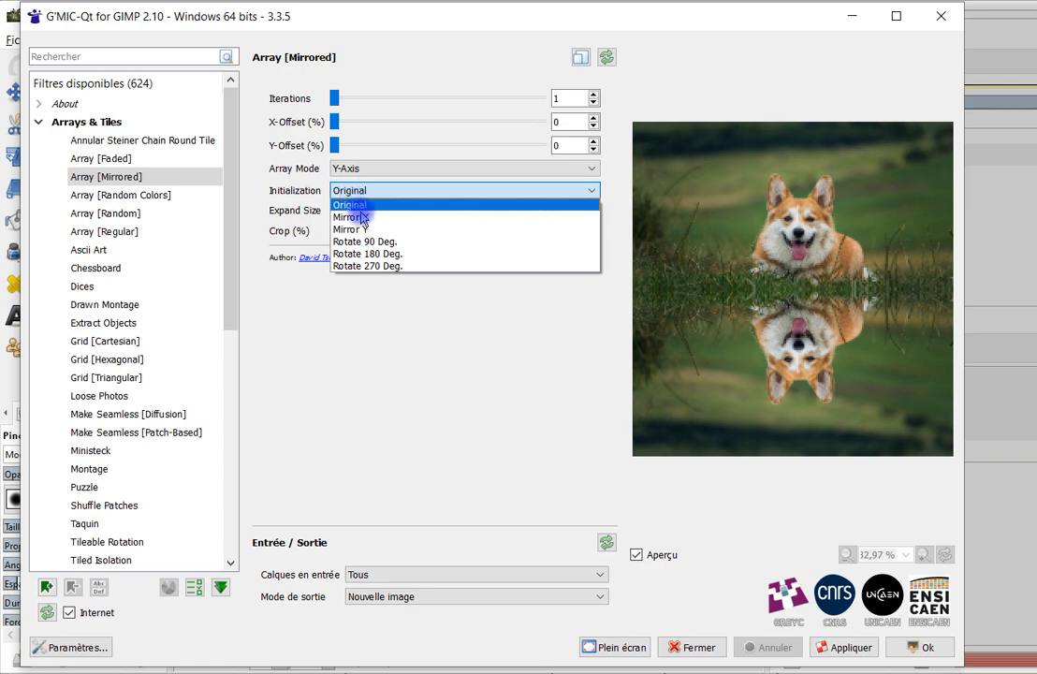
pyautogui.click(363, 217)
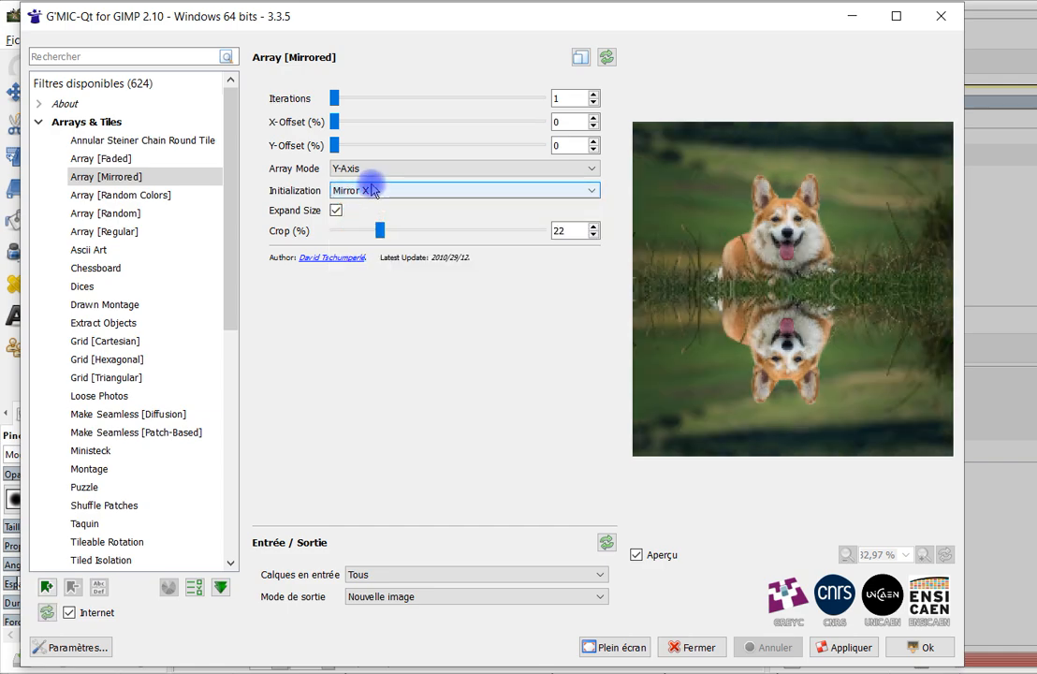
pyautogui.click(372, 189)
pyautogui.click(374, 230)
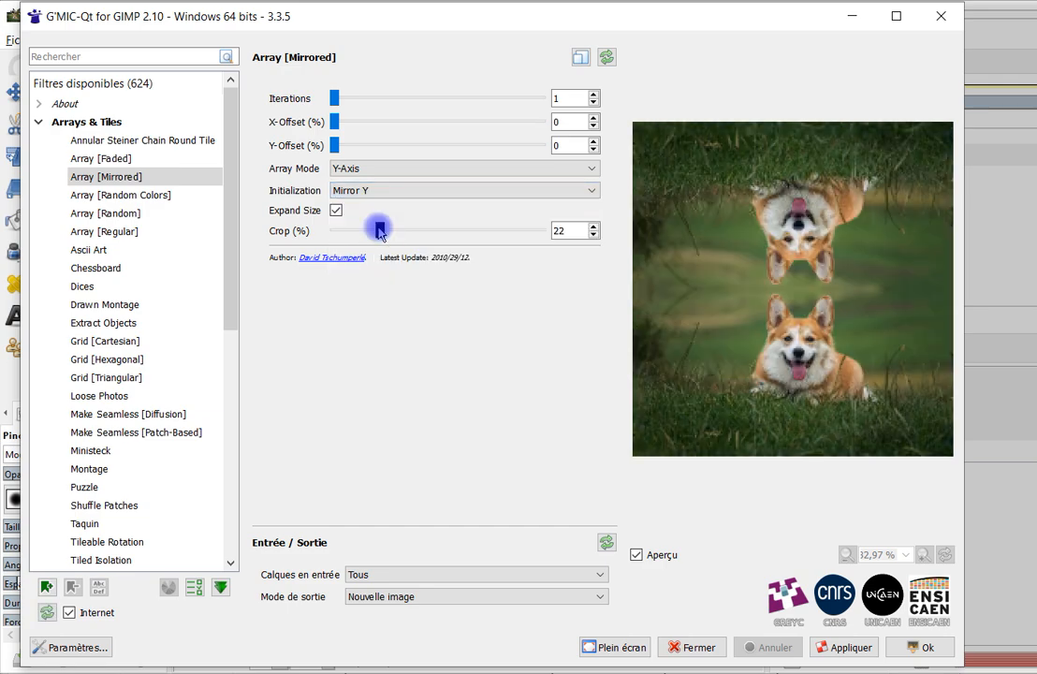
# Step: Try the Rotate 90, 180 and 270 Deg. initializations, then return the initialization to Original
pyautogui.click(375, 191)
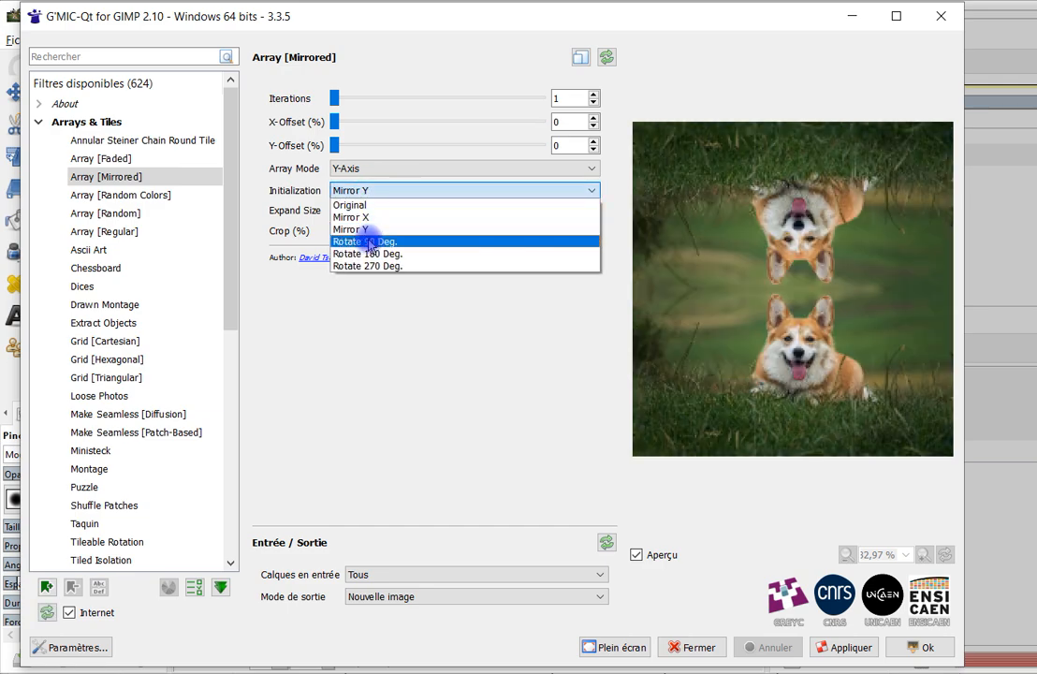
pyautogui.click(370, 242)
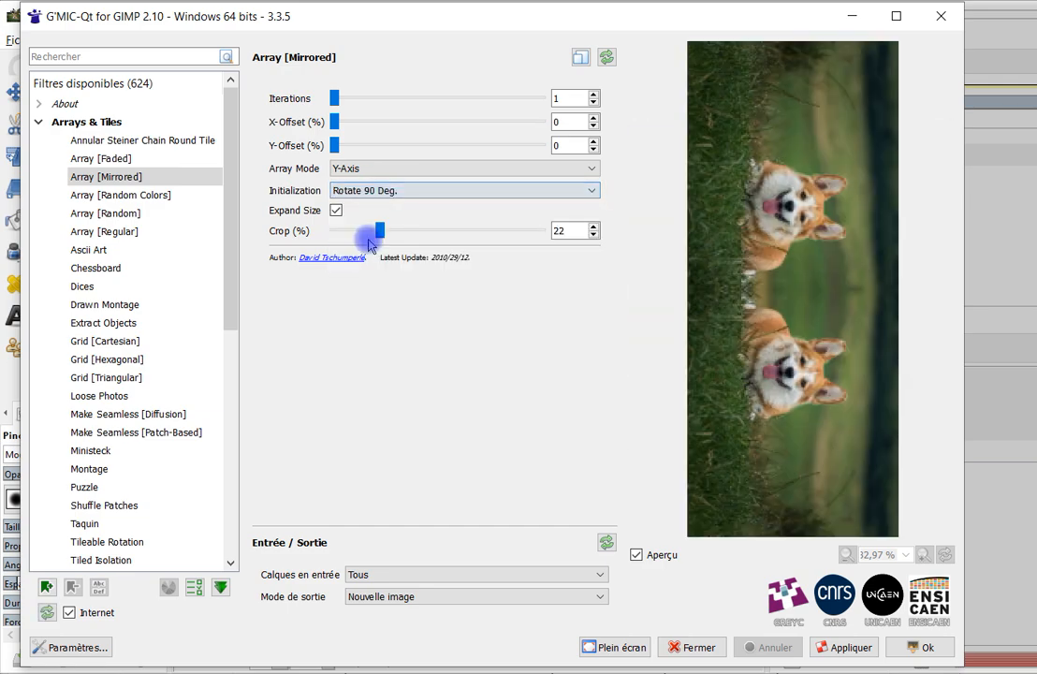
pyautogui.click(376, 191)
pyautogui.click(365, 254)
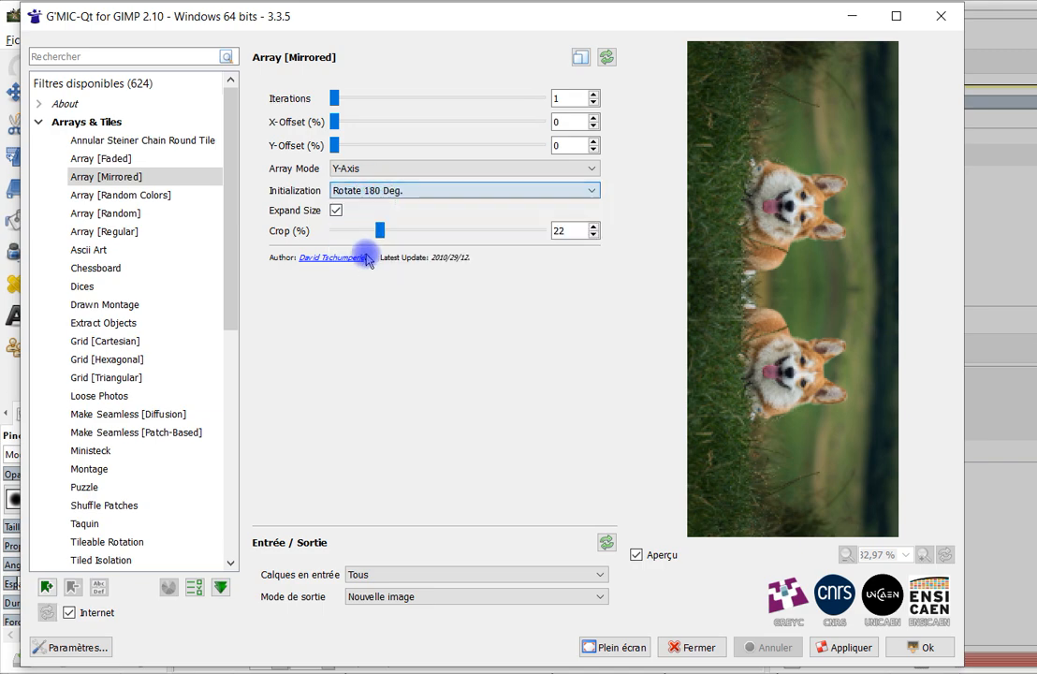
pyautogui.click(393, 191)
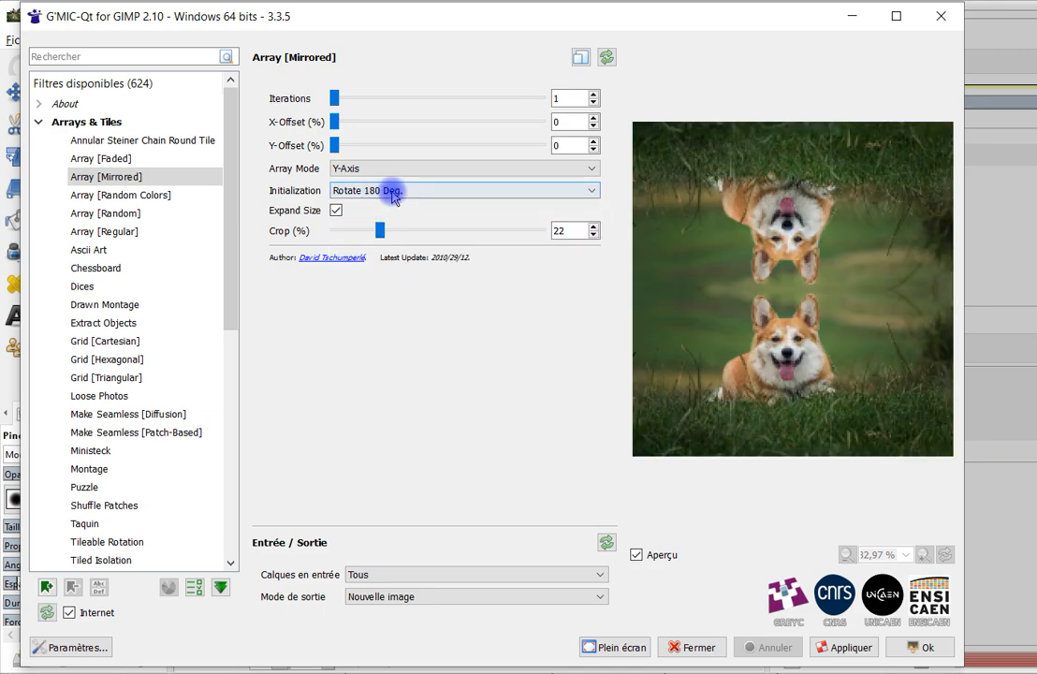
pyautogui.click(393, 259)
pyautogui.click(393, 194)
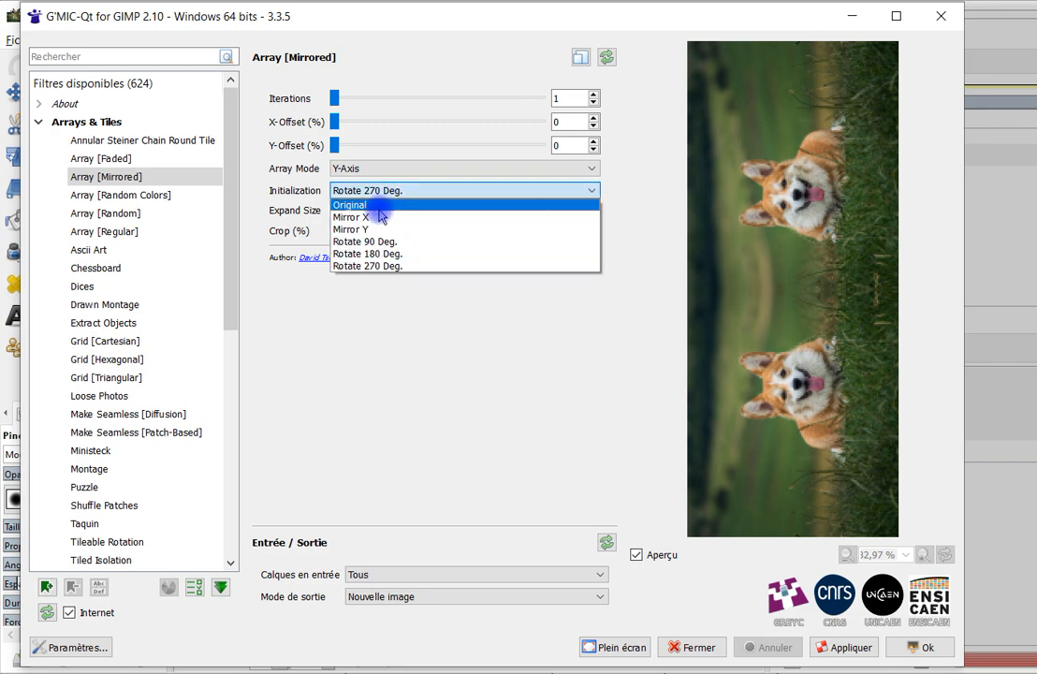
pyautogui.click(379, 205)
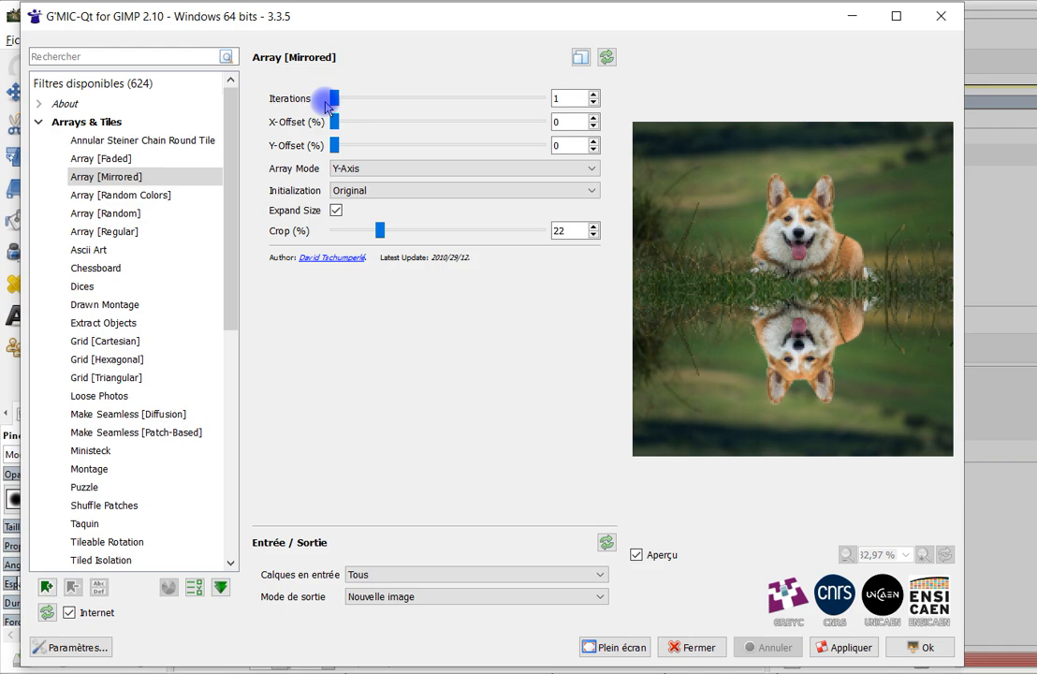
# Step: Keep the output mode on Nouvelle image and apply the mirrored array filter
pyautogui.click(374, 596)
pyautogui.click(337, 597)
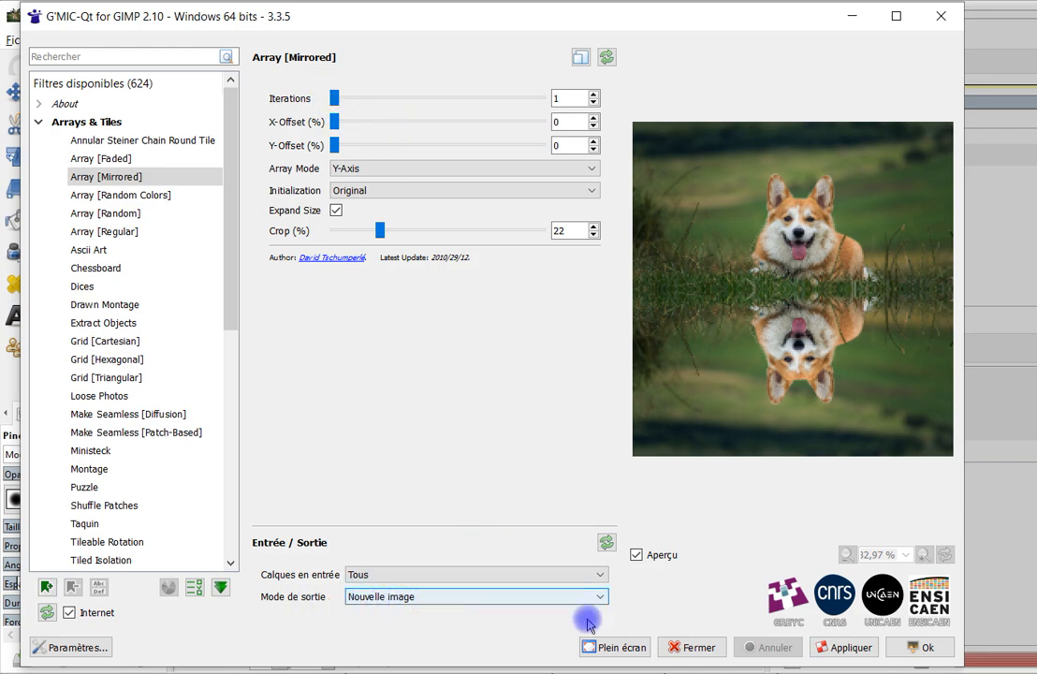
pyautogui.click(921, 647)
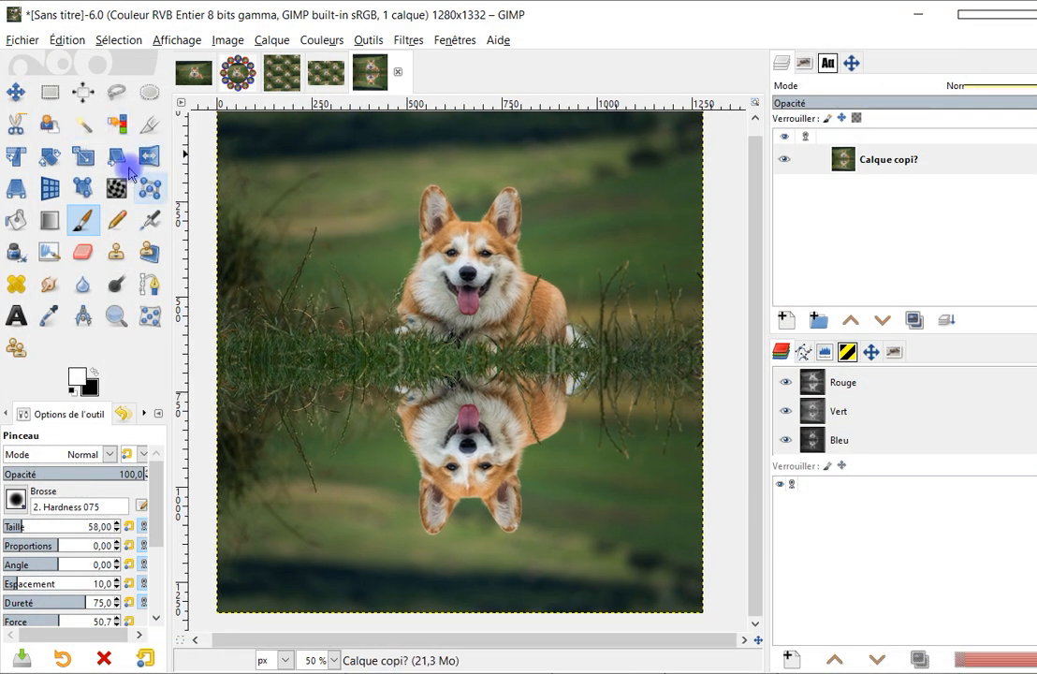
# Step: Make a rectangular selection over the whole reflected lower half, starting at about -42, 702 px
pyautogui.click(49, 92)
pyautogui.moveTo(201, 375); pyautogui.dragTo(722, 620)
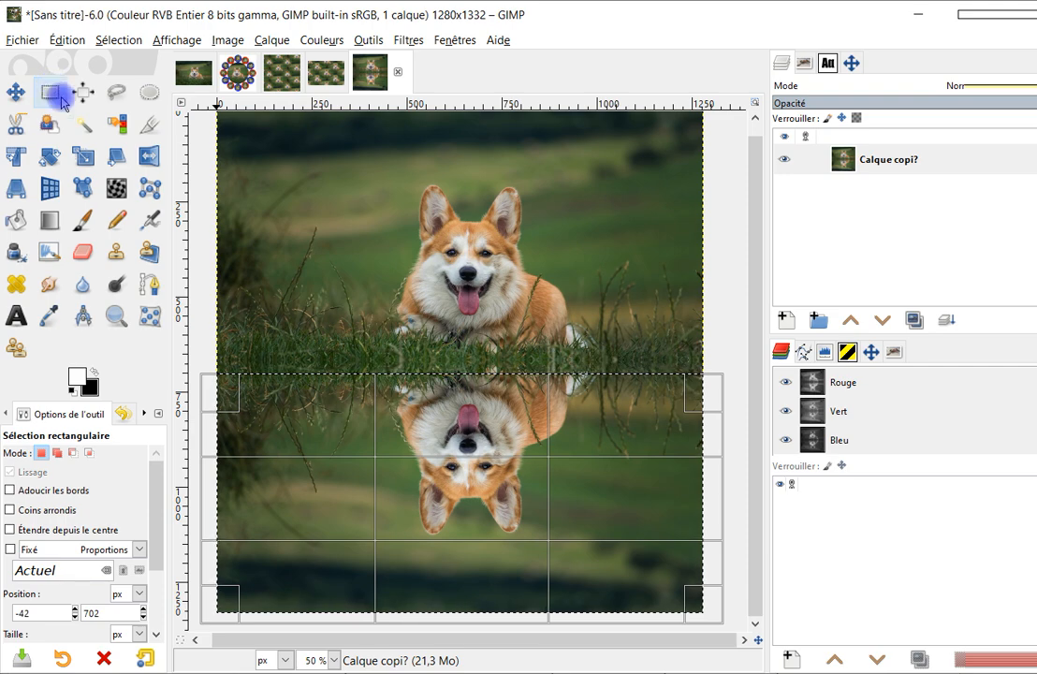
pyautogui.press('Return')
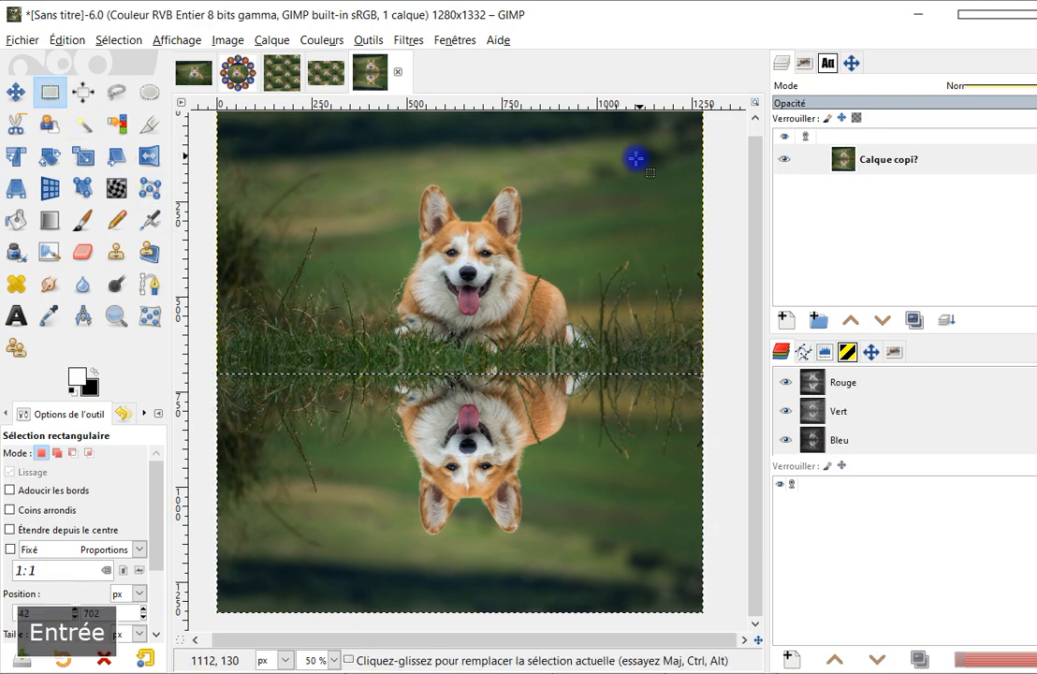
# Step: Start the Onduler (ripple) distortion on the selected reflection with amplitude 3.9 and period 78.9
pyautogui.click(408, 39)
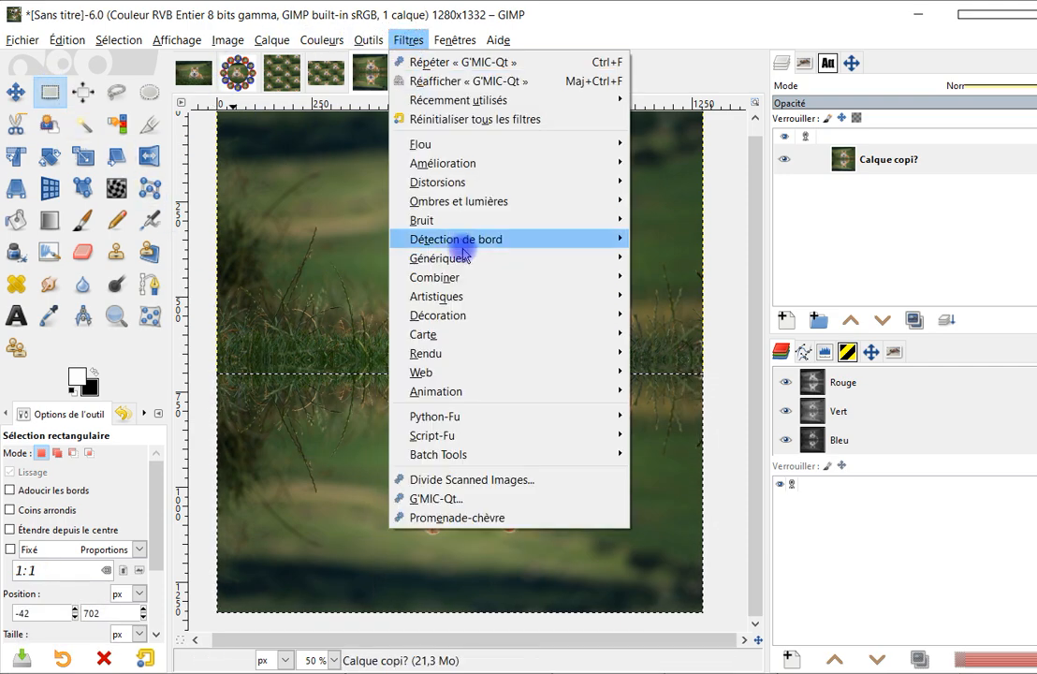
pyautogui.moveTo(490, 182)
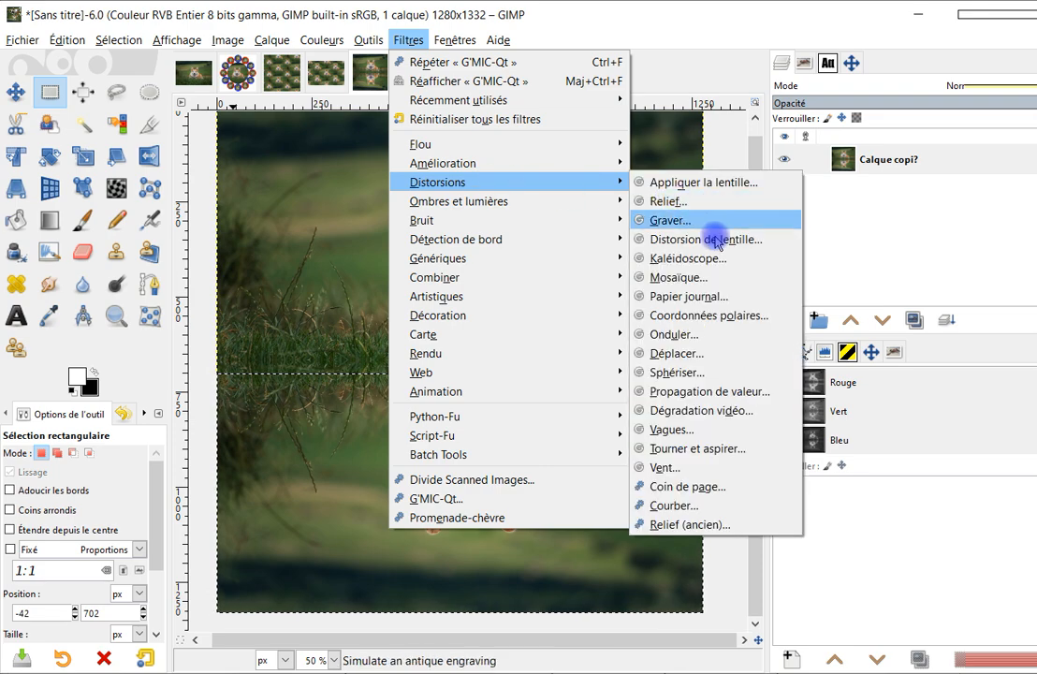
pyautogui.click(713, 334)
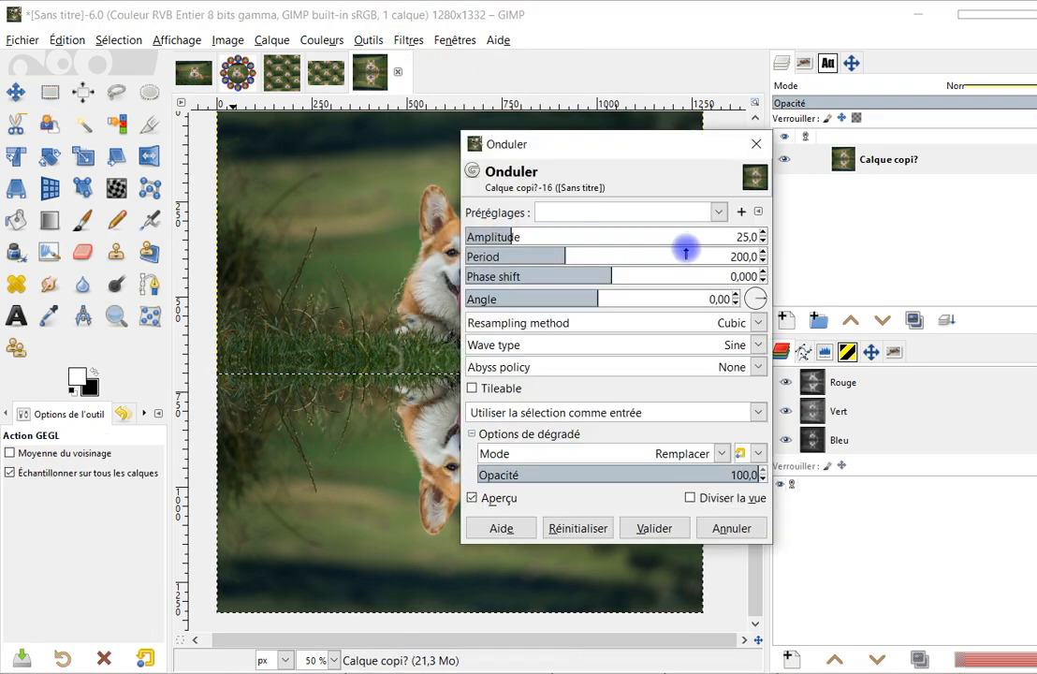
pyautogui.moveTo(504, 236); pyautogui.dragTo(481, 236)
pyautogui.moveTo(573, 254); pyautogui.dragTo(519, 255)
pyautogui.moveTo(584, 147); pyautogui.dragTo(766, 137)
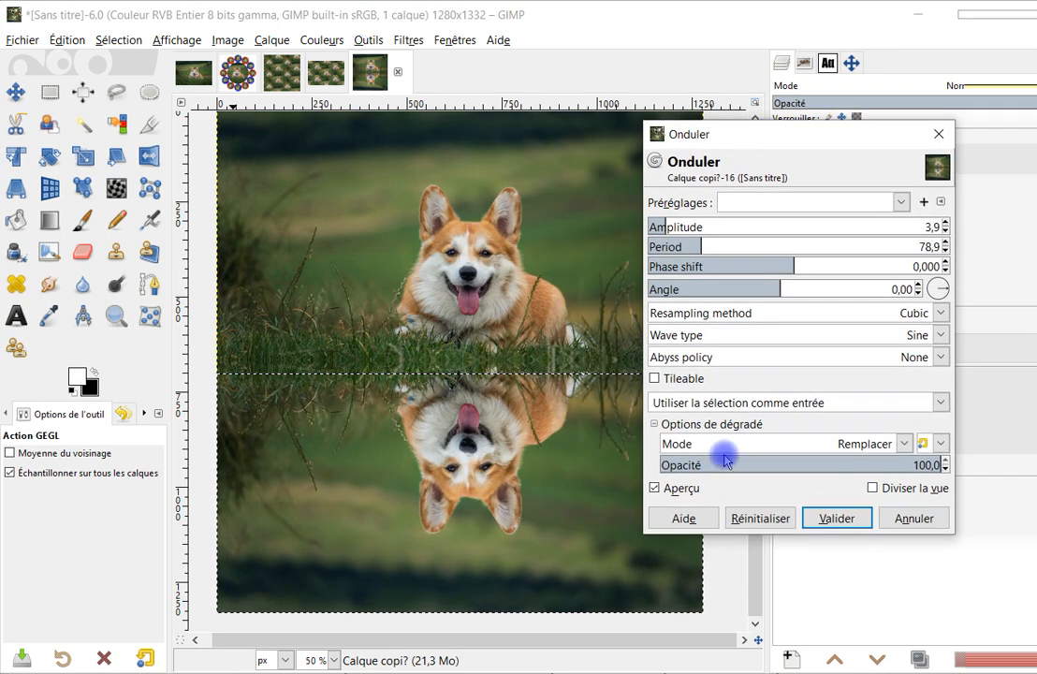
# Step: Try the Sawtooth wave type for the ripple and return it to Sine
pyautogui.click(848, 335)
pyautogui.click(813, 400)
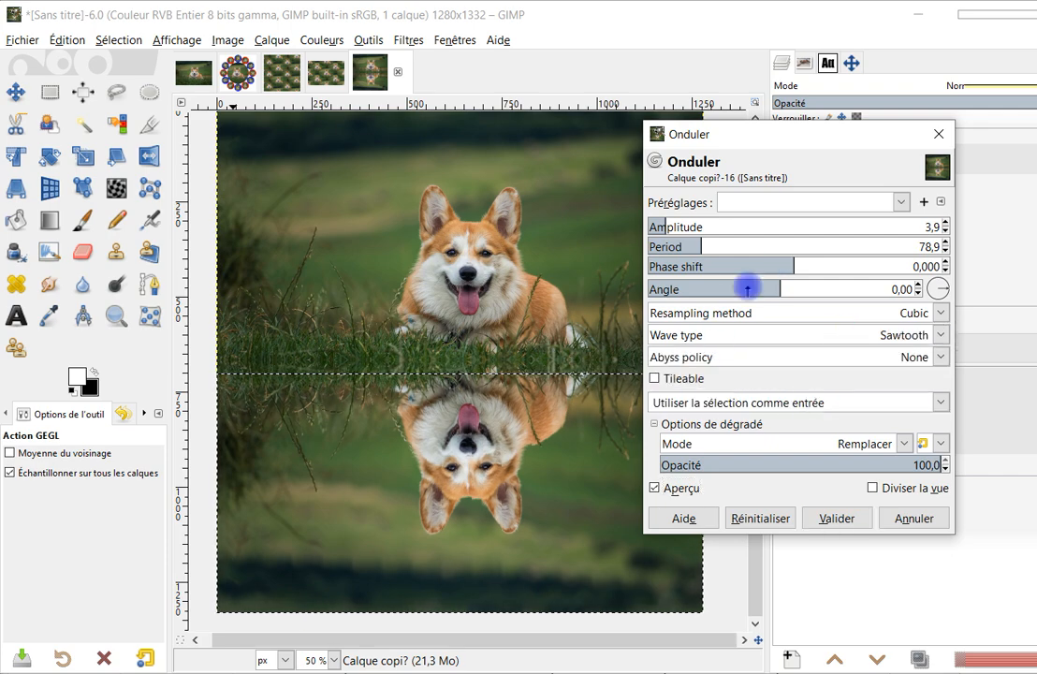
pyautogui.click(786, 339)
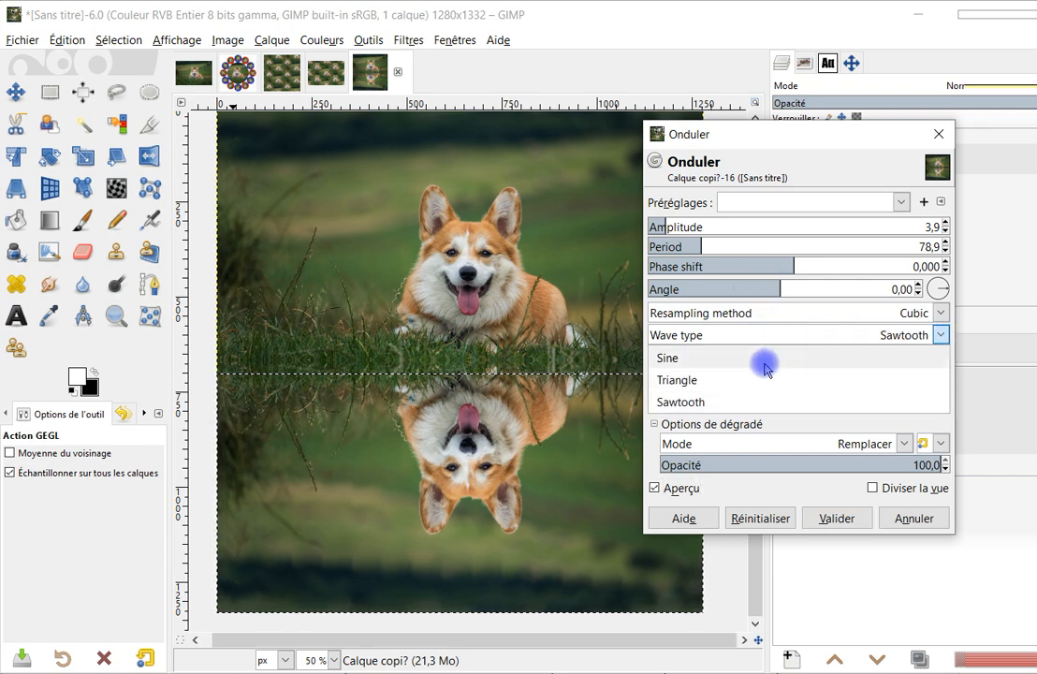
pyautogui.click(761, 359)
# Step: Set the ripple's angle to -66.86, amplitude to 8.2 and period to 75.6, and apply it to the reflection
pyautogui.moveTo(777, 289); pyautogui.dragTo(750, 288)
pyautogui.click(675, 225)
pyautogui.moveTo(676, 225)
pyautogui.mouseDown()
pyautogui.moveTo(684, 224)
pyautogui.moveTo(674, 225)
pyautogui.mouseUp()
pyautogui.click(728, 286)
pyautogui.click(700, 244)
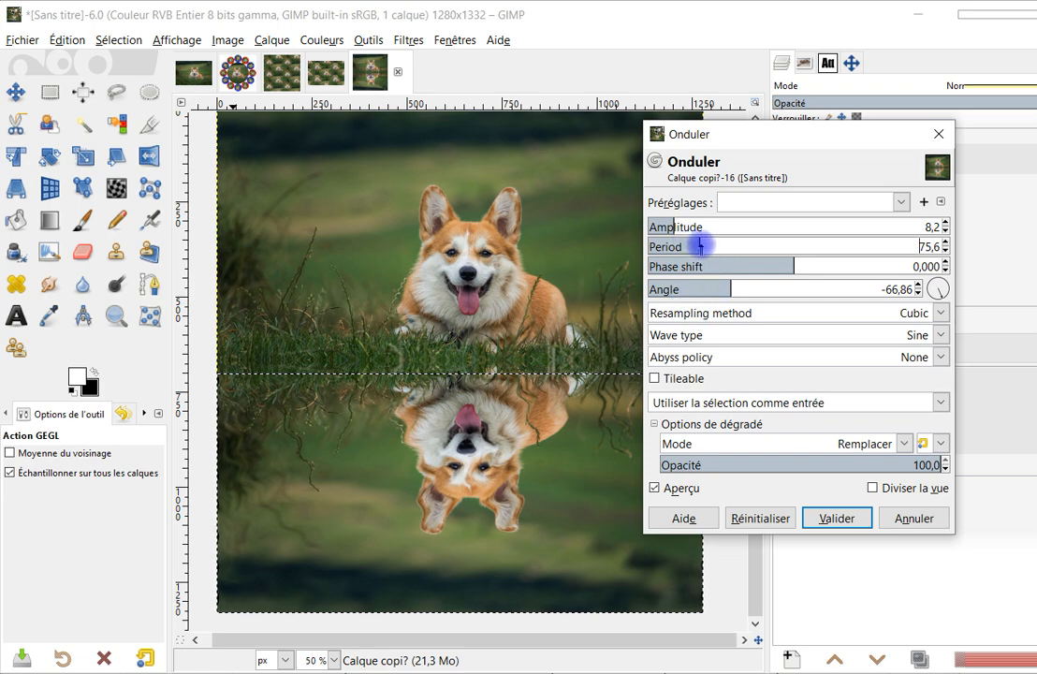
pyautogui.press('Return')
# Step: Apply a Gaussian blur of 5.17 in X and Y to the selected reflection
pyautogui.click(408, 40)
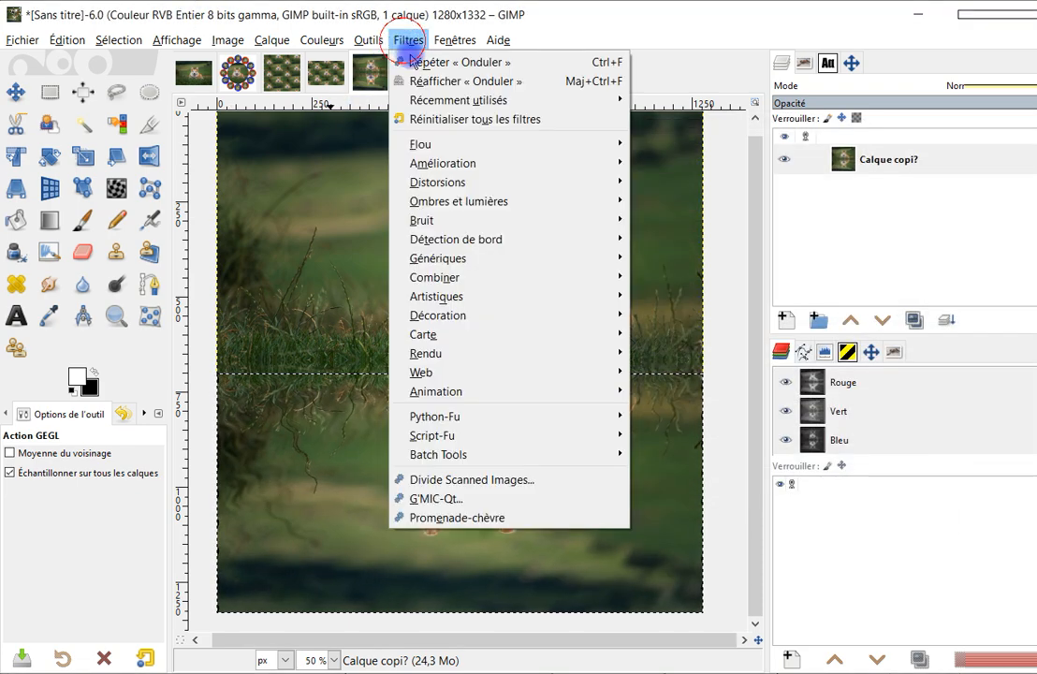
pyautogui.moveTo(470, 143)
pyautogui.click(693, 194)
pyautogui.click(836, 449)
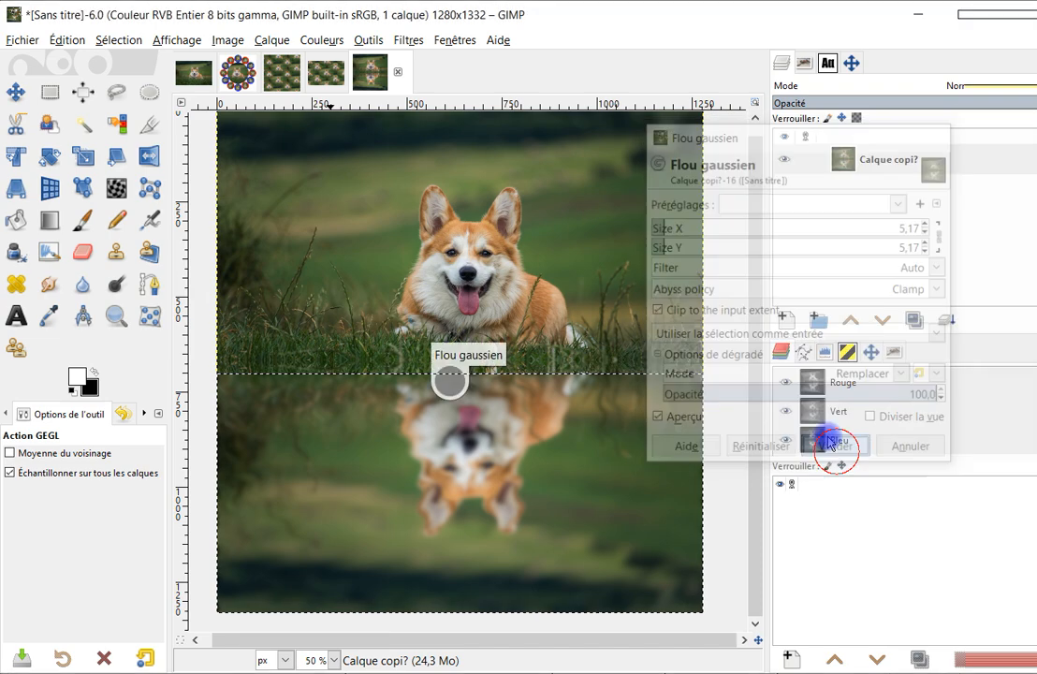
# Step: Cool the reflection's color temperature with an original temperature of 9616.7 and an intended temperature of 6163.9
pyautogui.click(318, 42)
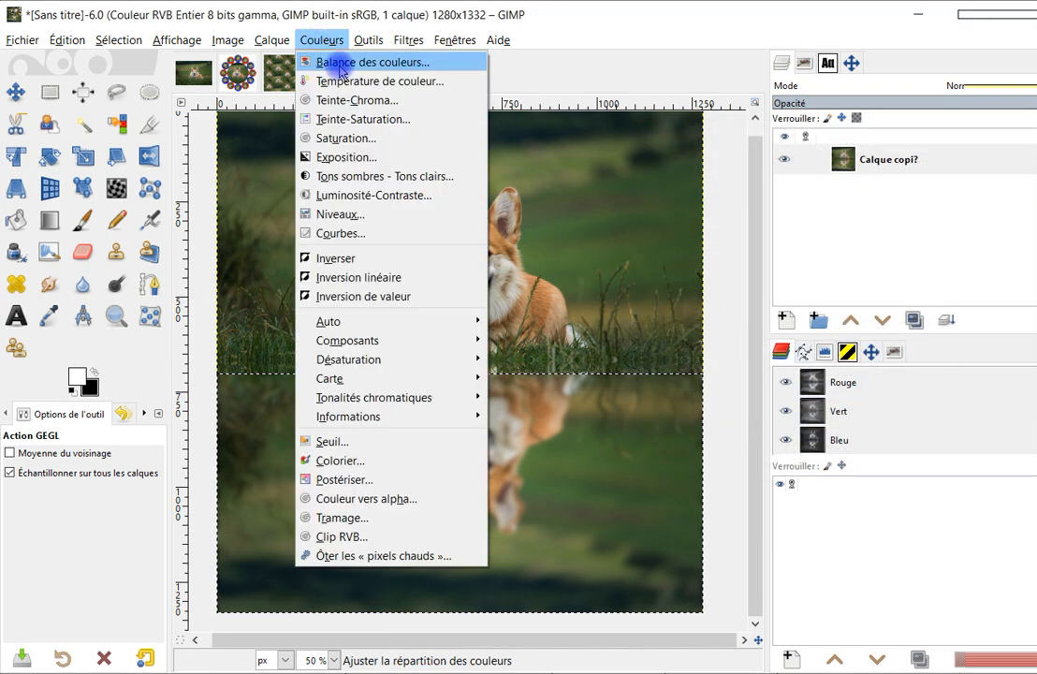
pyautogui.click(342, 81)
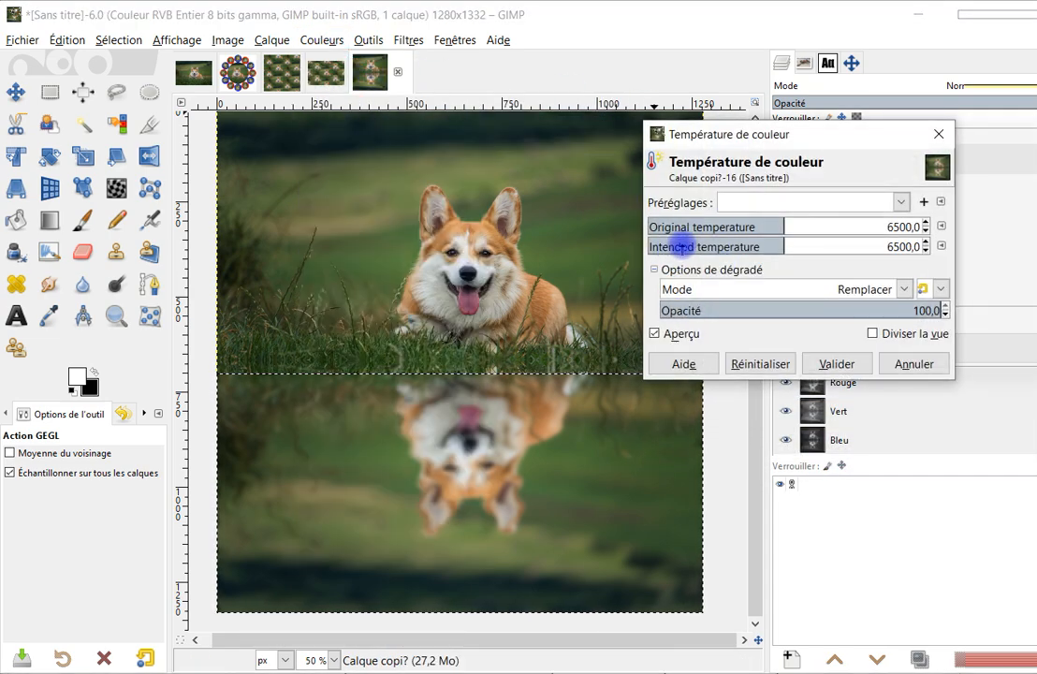
pyautogui.moveTo(792, 227); pyautogui.dragTo(861, 227)
pyautogui.click(753, 246)
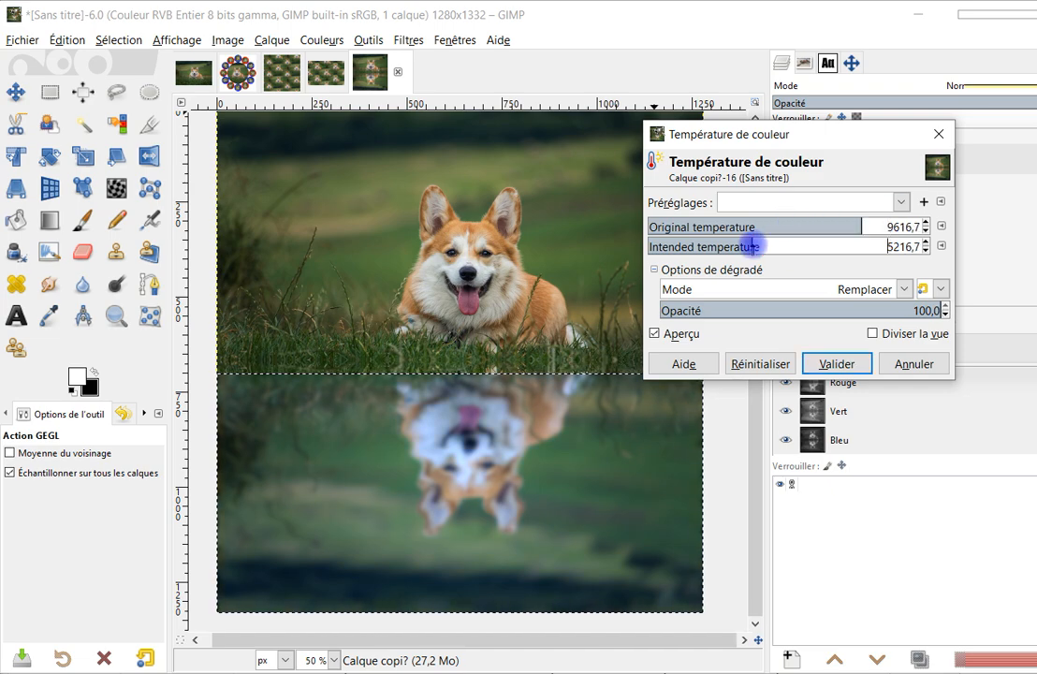
pyautogui.moveTo(750, 246); pyautogui.dragTo(757, 246)
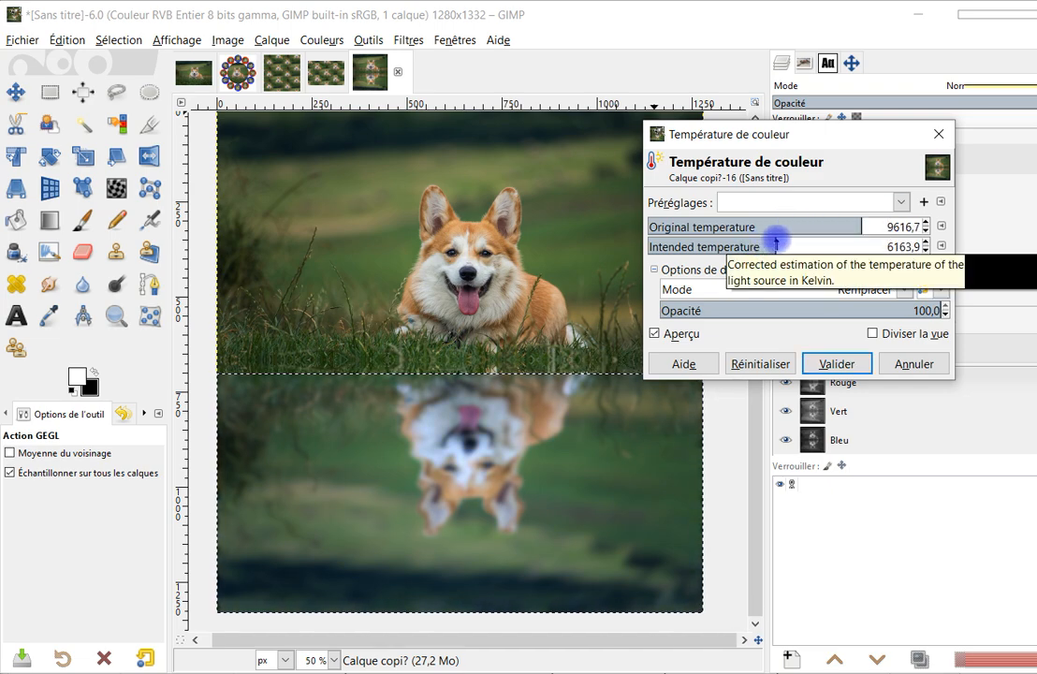
pyautogui.press('Return')
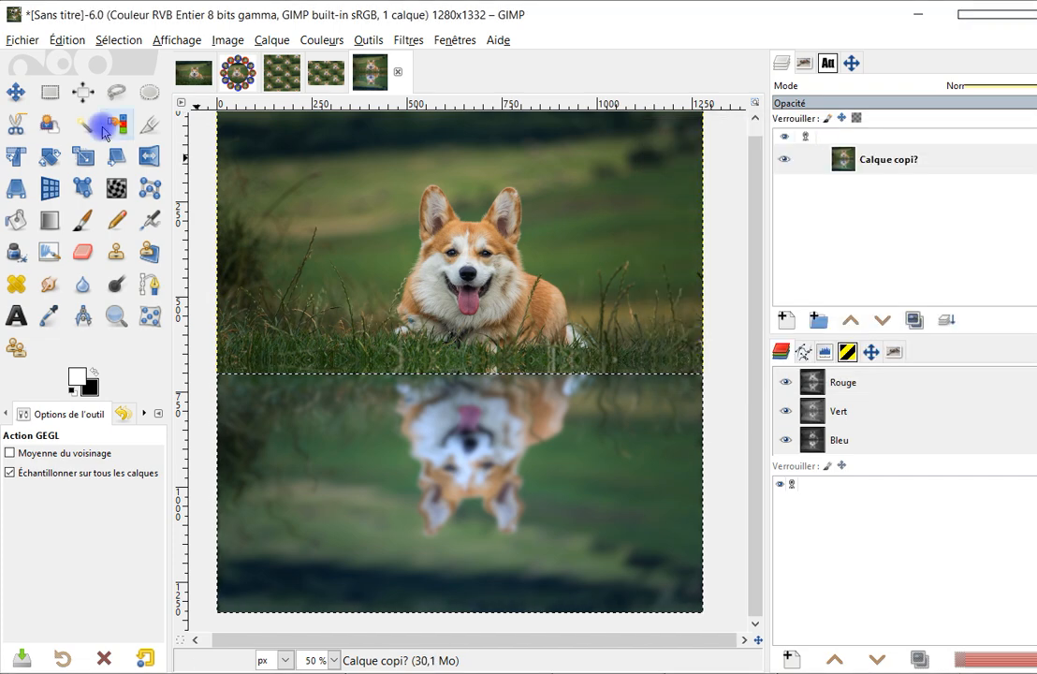
# Step: Clear the selection and soften the seam between the photo and its reflection across the full width using the Blur tool at size 126
pyautogui.press('r')
pyautogui.click(204, 152)
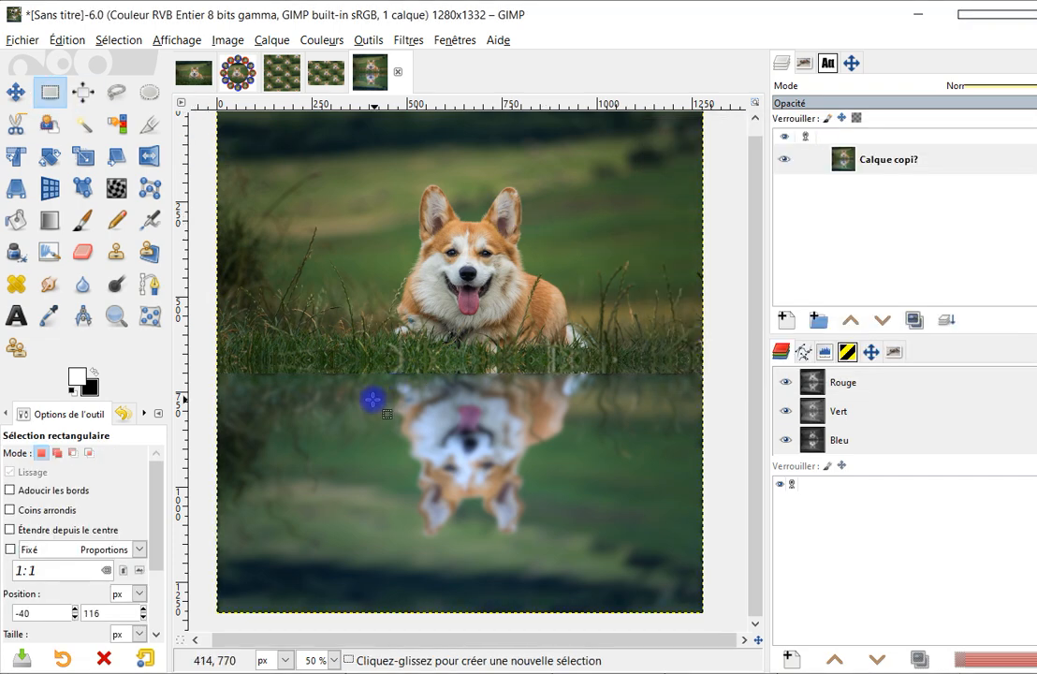
pyautogui.click(87, 284)
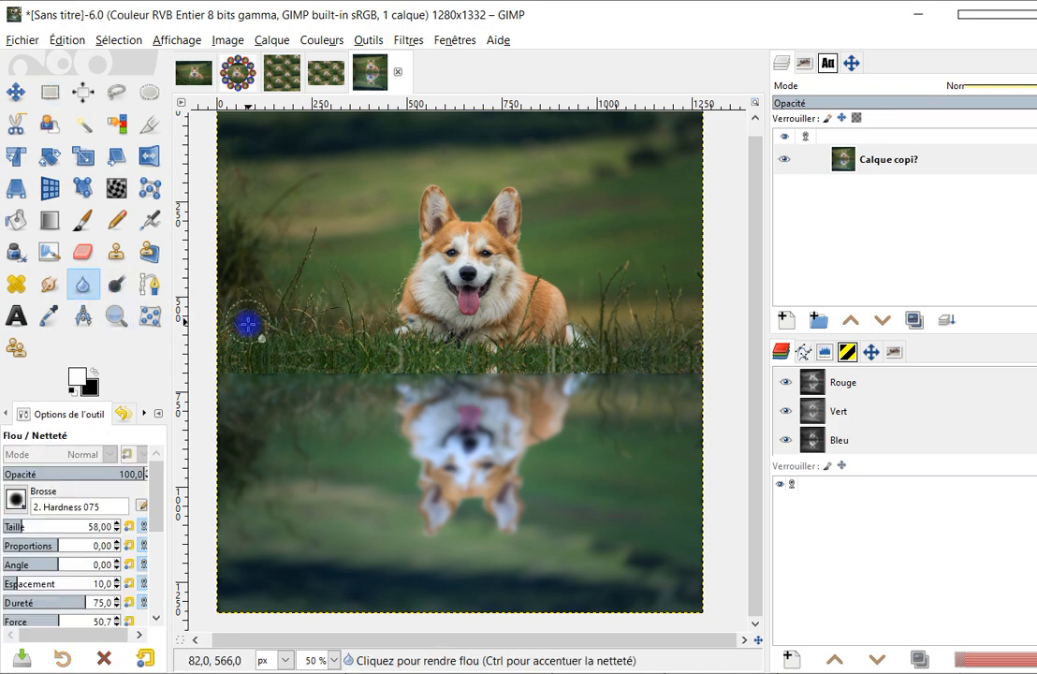
pyautogui.press(']')
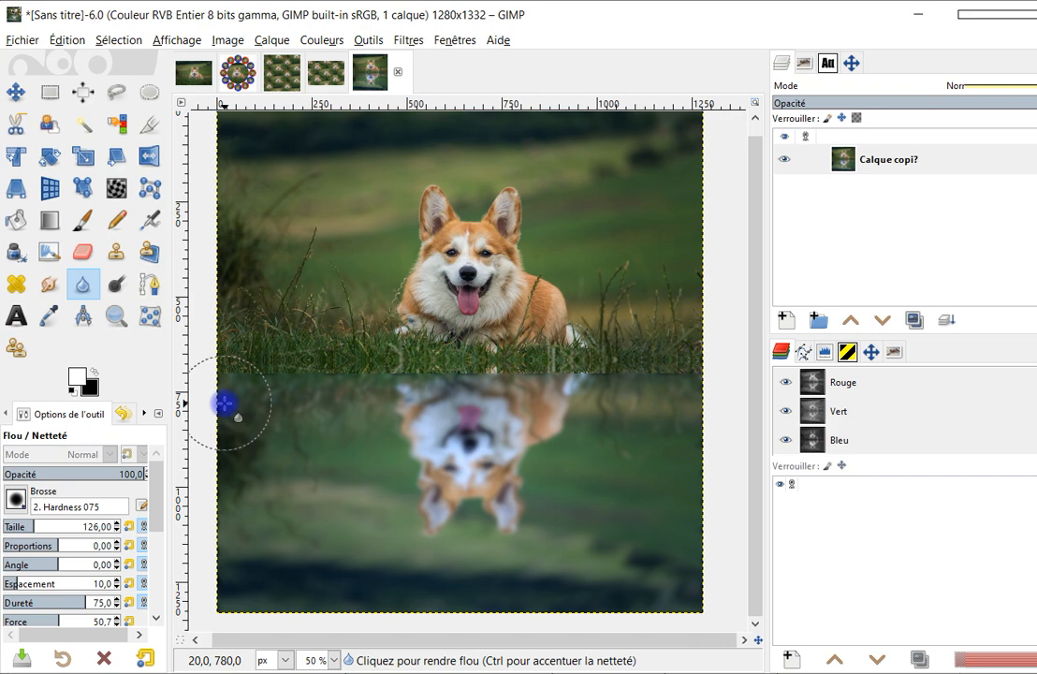
pyautogui.moveTo(162, 472); pyautogui.dragTo(164, 606)
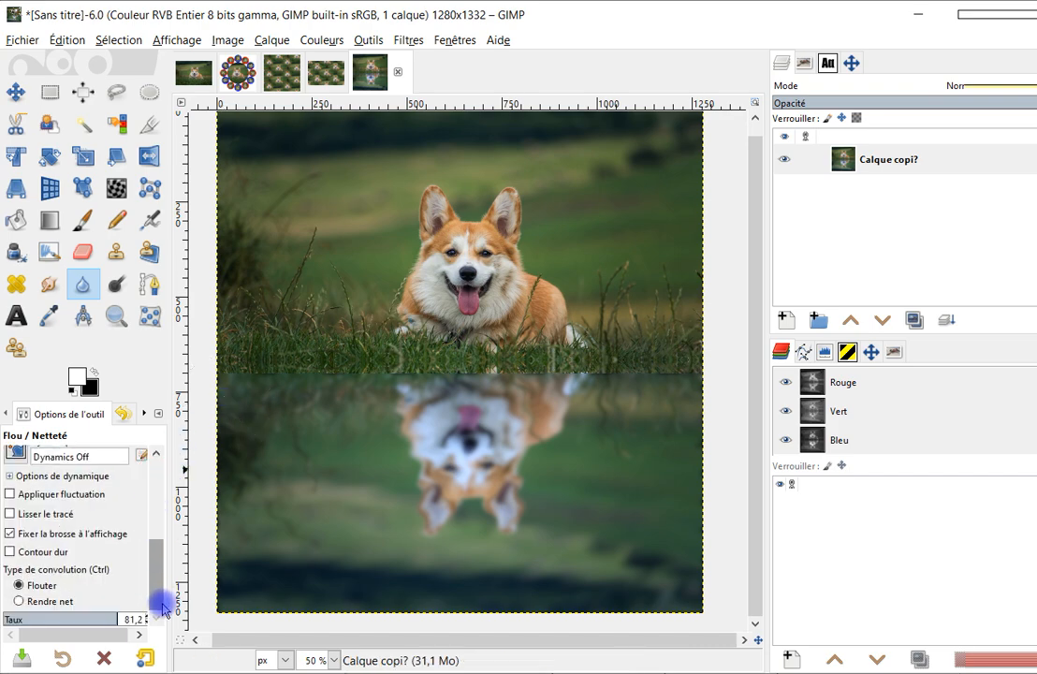
pyautogui.moveTo(248, 394)
pyautogui.mouseDown()
pyautogui.moveTo(481, 397)
pyautogui.moveTo(374, 402)
pyautogui.moveTo(452, 399)
pyautogui.moveTo(393, 384)
pyautogui.moveTo(680, 387)
pyautogui.moveTo(541, 383)
pyautogui.moveTo(676, 390)
pyautogui.moveTo(645, 380)
pyautogui.moveTo(692, 383)
pyautogui.moveTo(518, 401)
pyautogui.moveTo(238, 389)
pyautogui.moveTo(708, 392)
pyautogui.moveTo(251, 387)
pyautogui.moveTo(504, 389)
pyautogui.moveTo(411, 397)
pyautogui.moveTo(224, 378)
pyautogui.moveTo(532, 392)
pyautogui.moveTo(381, 392)
pyautogui.moveTo(368, 380)
pyautogui.moveTo(652, 390)
pyautogui.moveTo(572, 395)
pyautogui.moveTo(690, 390)
pyautogui.moveTo(666, 391)
pyautogui.moveTo(678, 402)
pyautogui.moveTo(696, 381)
pyautogui.moveTo(667, 394)
pyautogui.moveTo(208, 373)
pyautogui.moveTo(701, 383)
pyautogui.mouseUp()
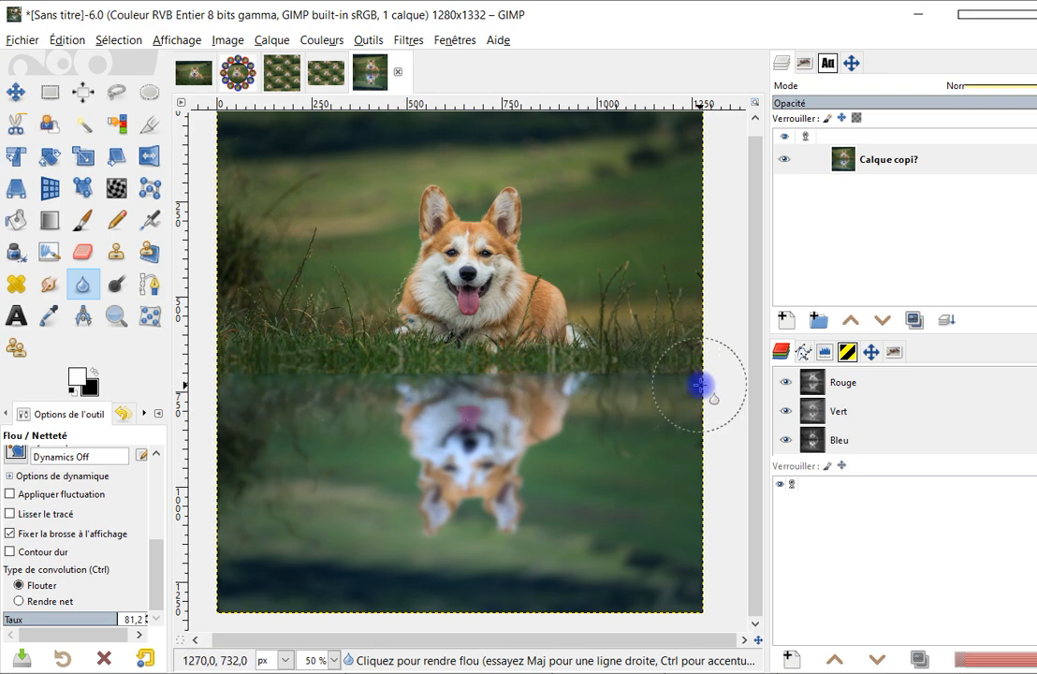